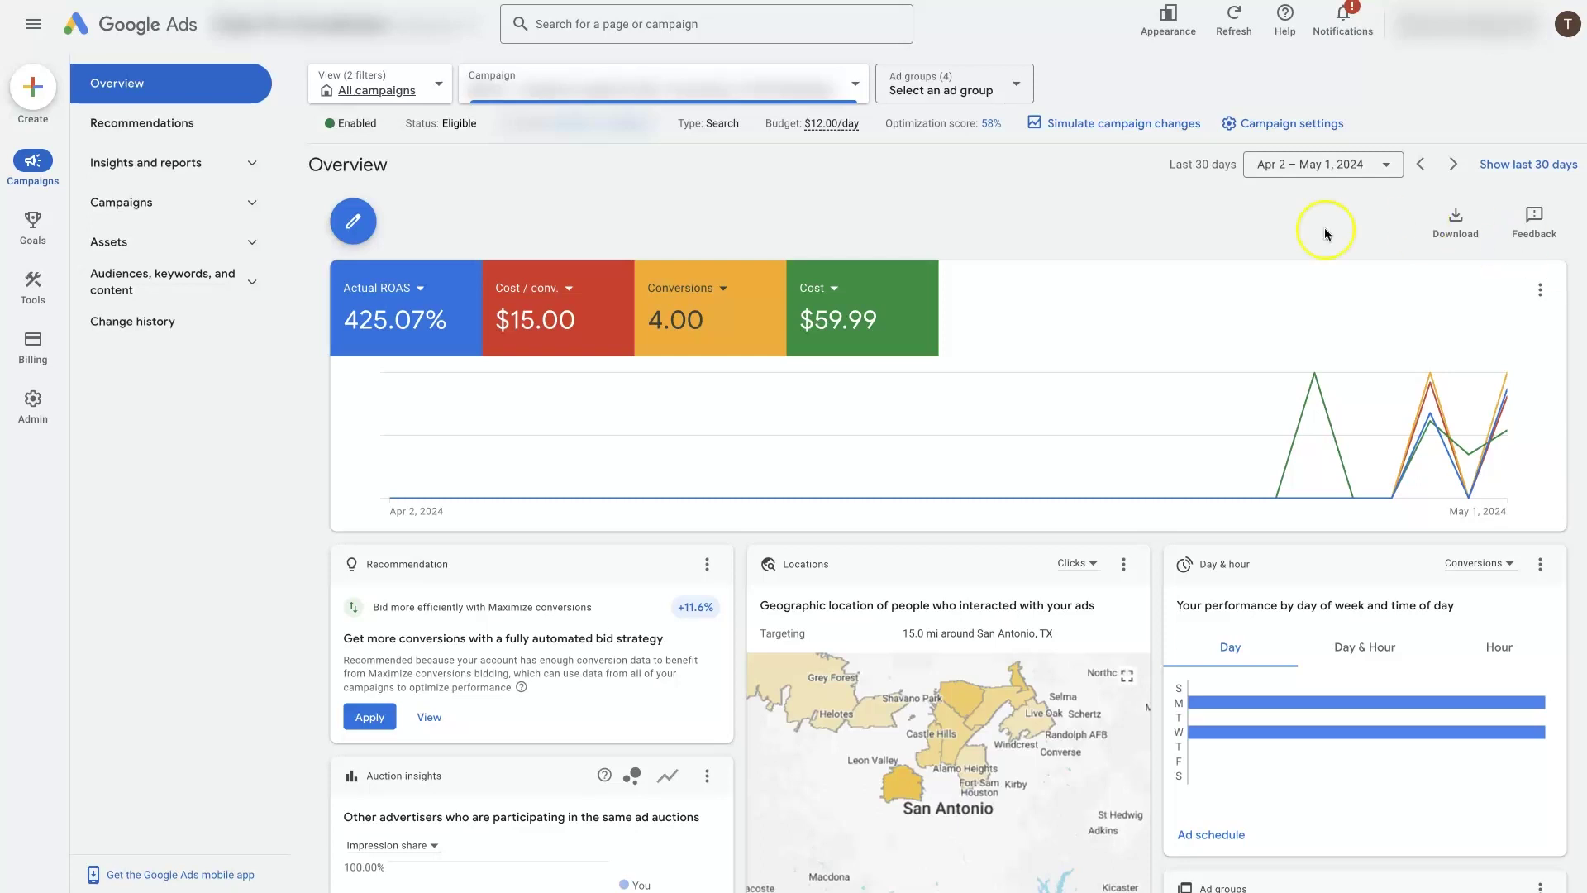
- Open Campaign settings and expand Locations to show the 15 mi San Antonio, TX radius
left_click(1035, 220)
left_click(1175, 34)
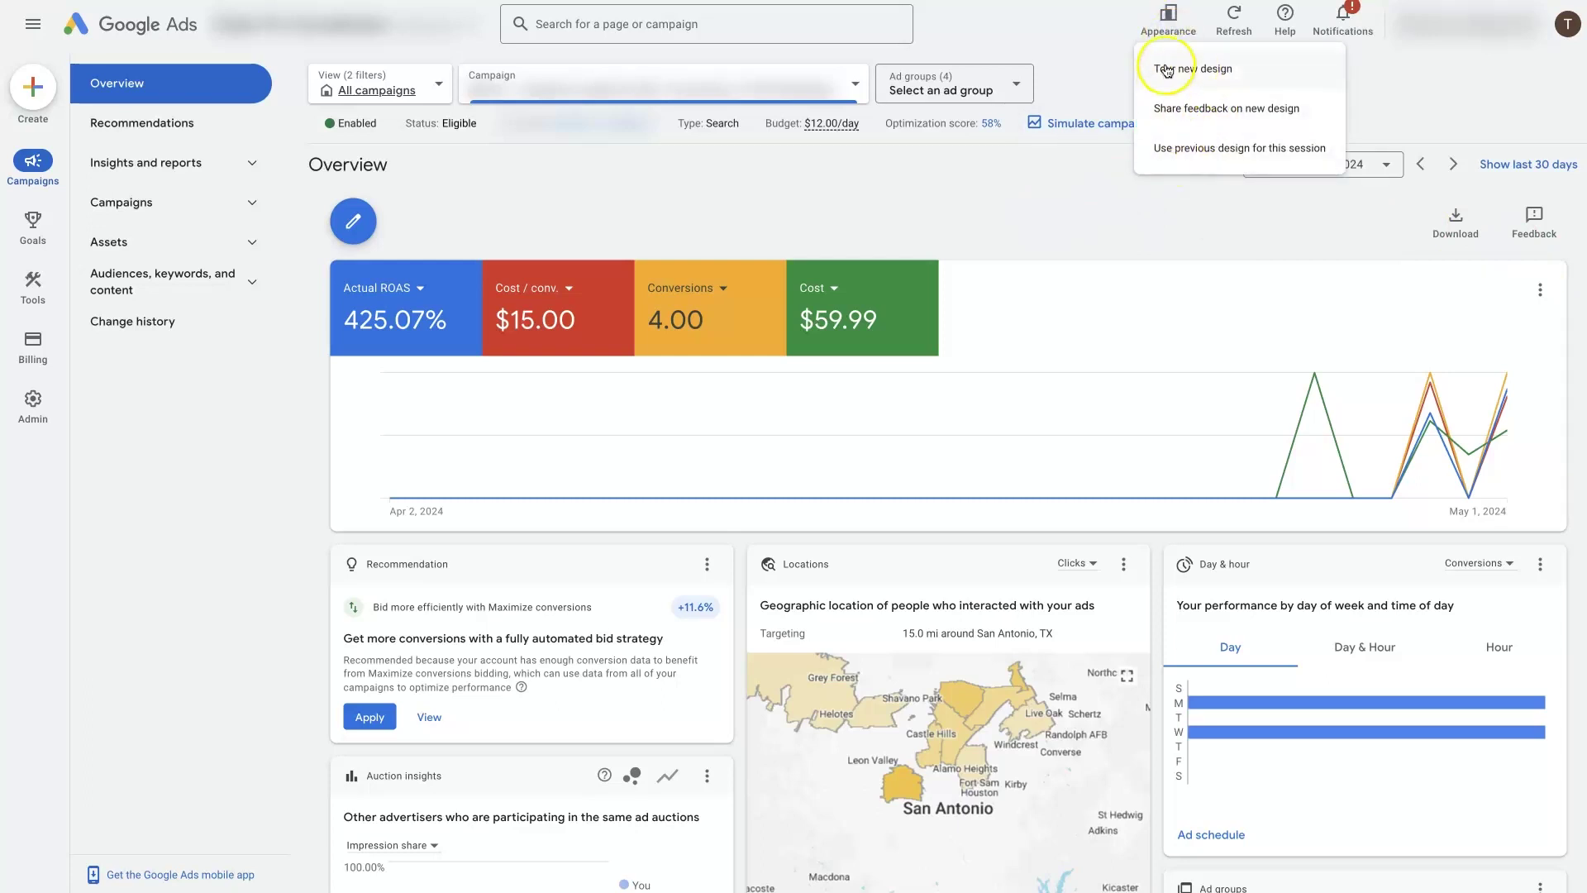
left_click(1106, 38)
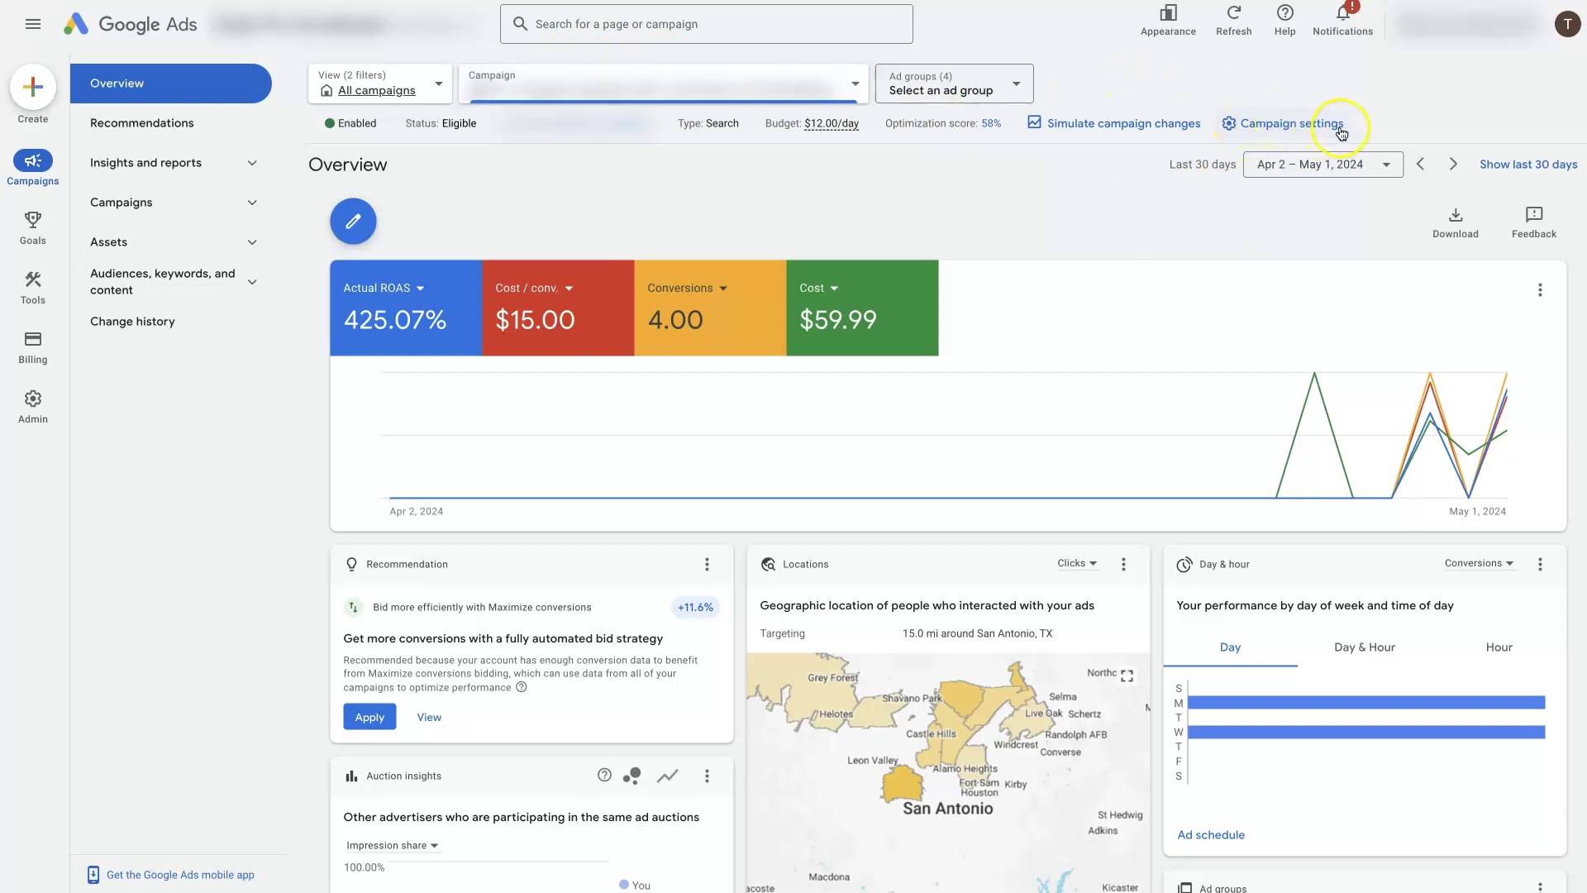
left_click(1285, 129)
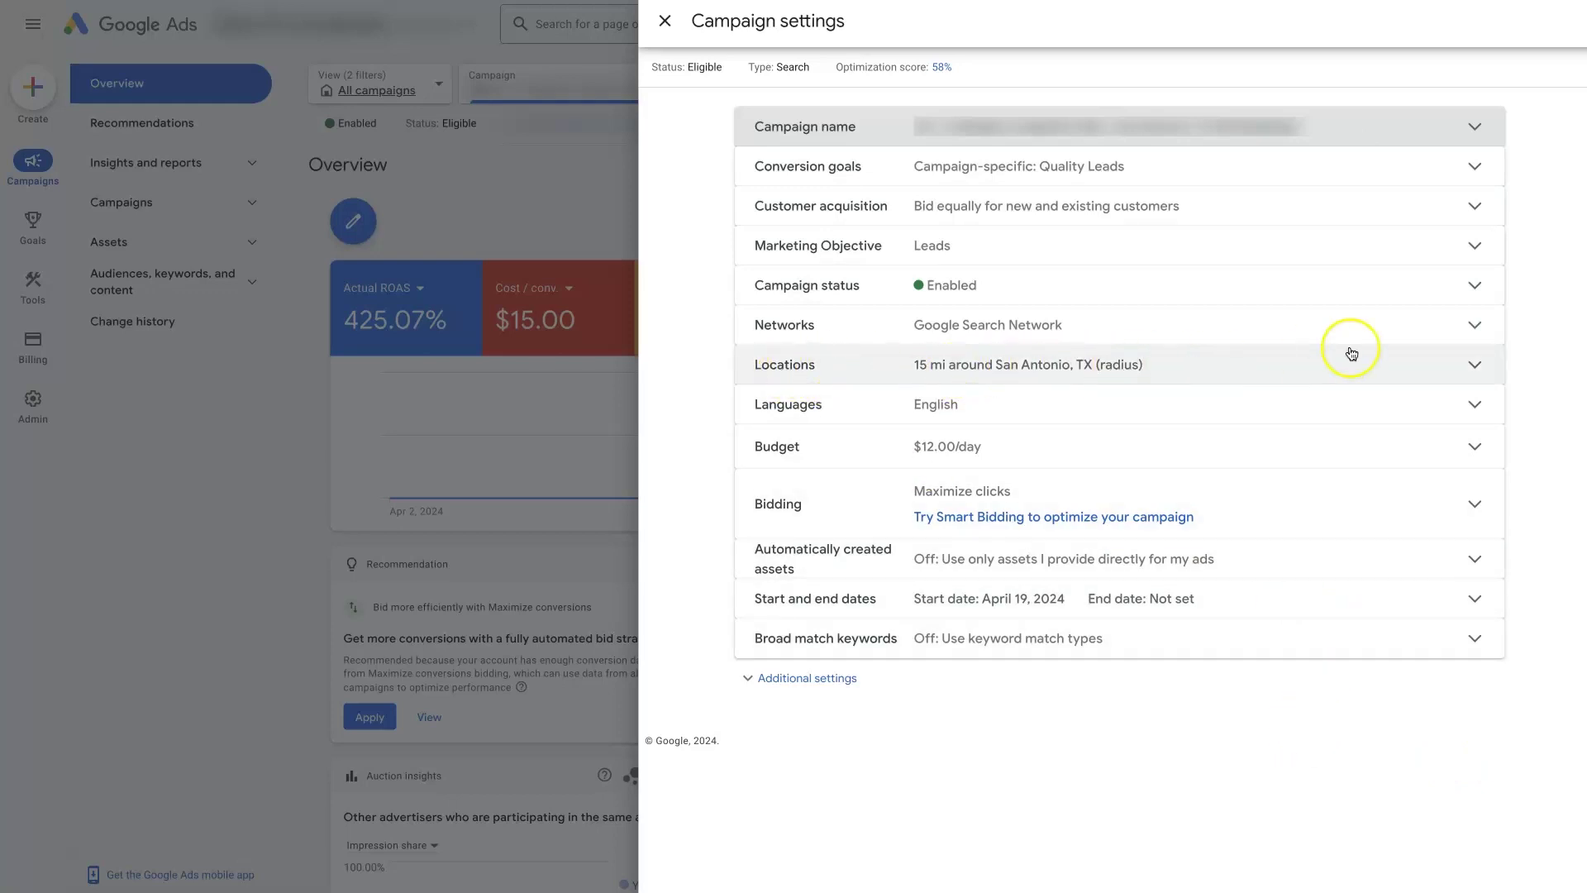
left_click(1476, 367)
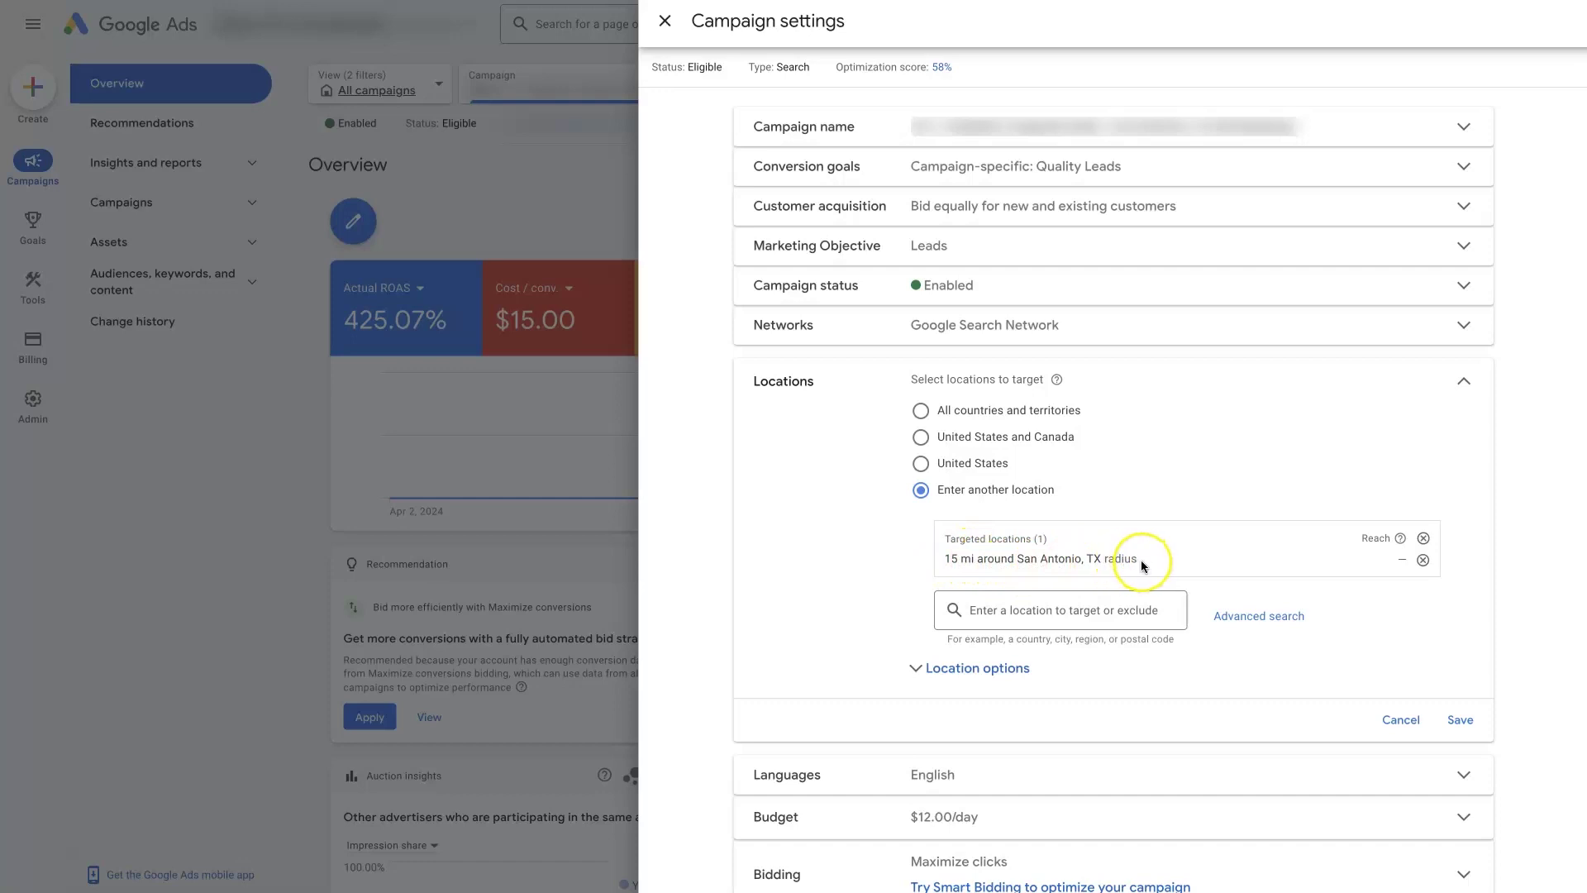
- Open Advanced search and view the map of the 15 mi San Antonio radius
left_click(1258, 624)
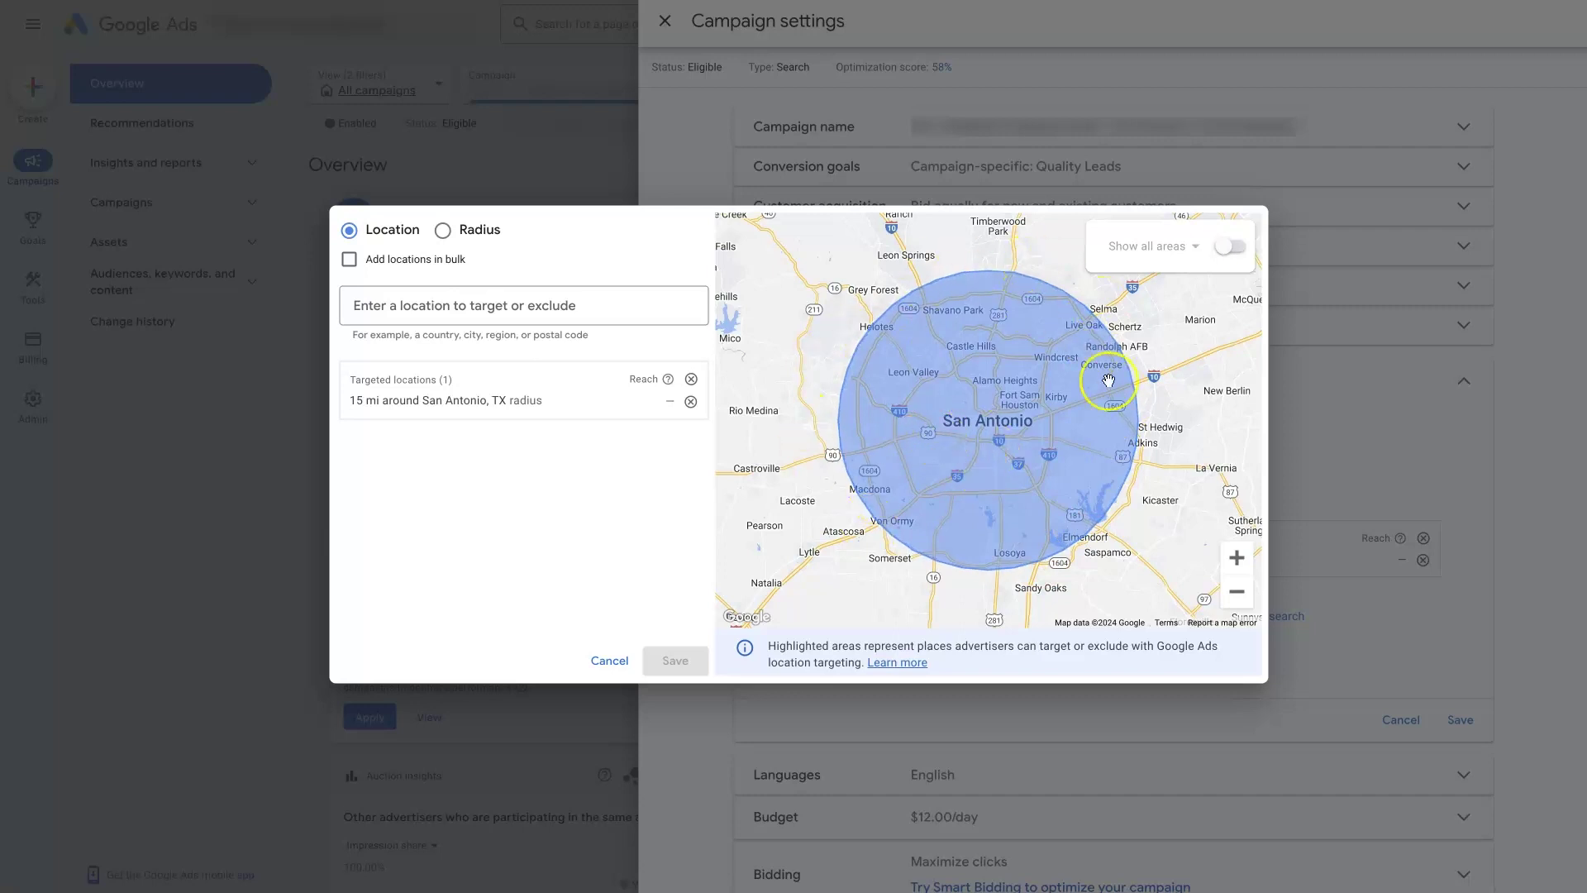
left_click_drag(901, 500, 969, 497)
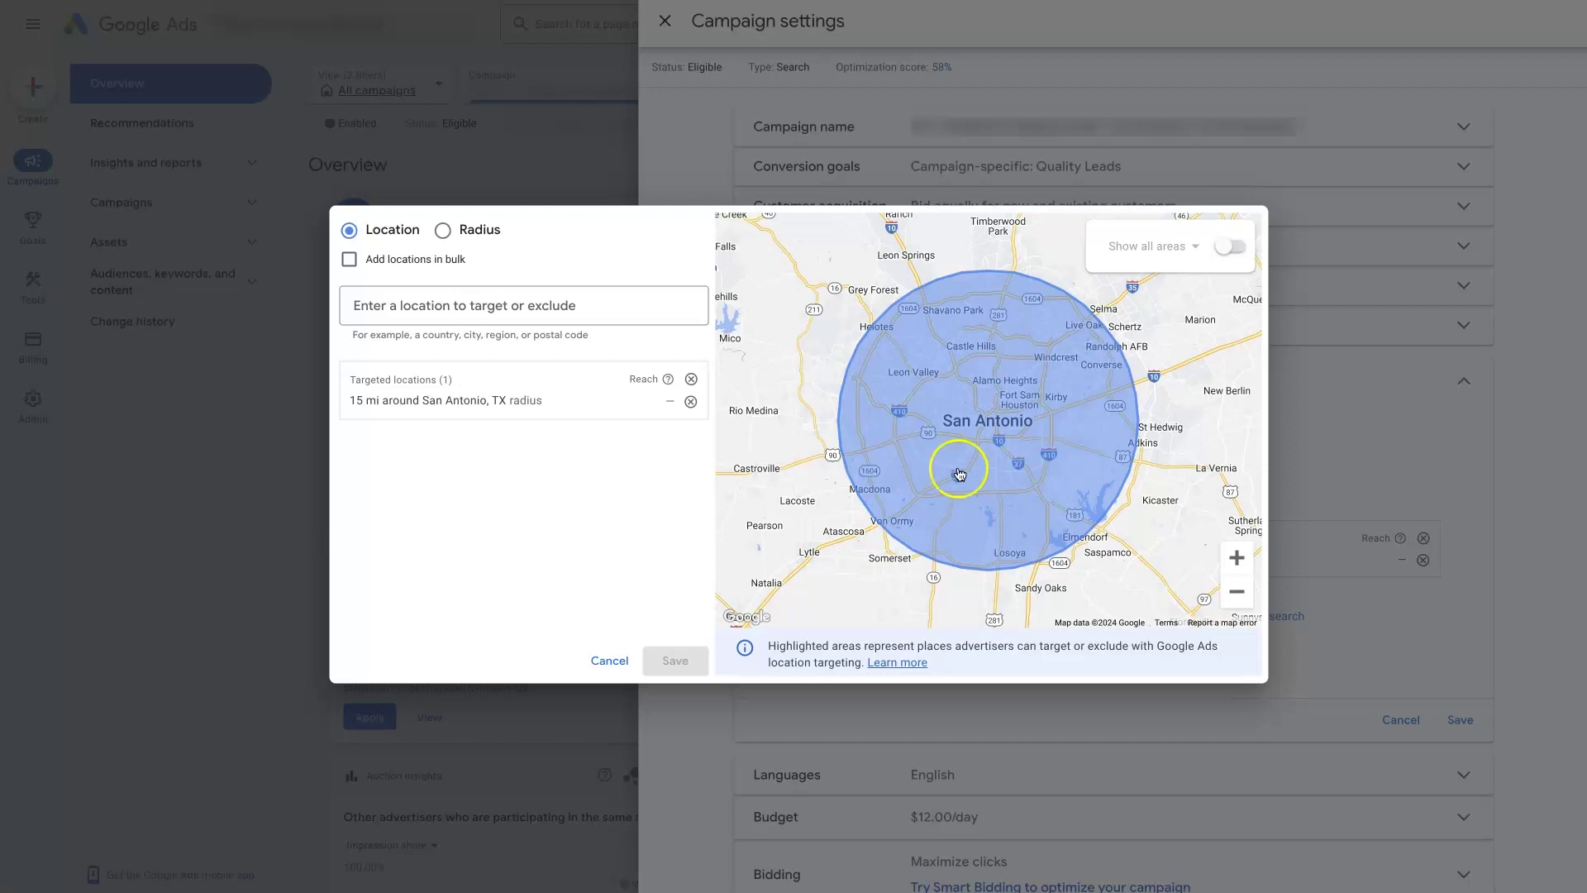
left_click(956, 496)
left_click(882, 372)
left_click(950, 417)
left_click(967, 521)
left_click(799, 484)
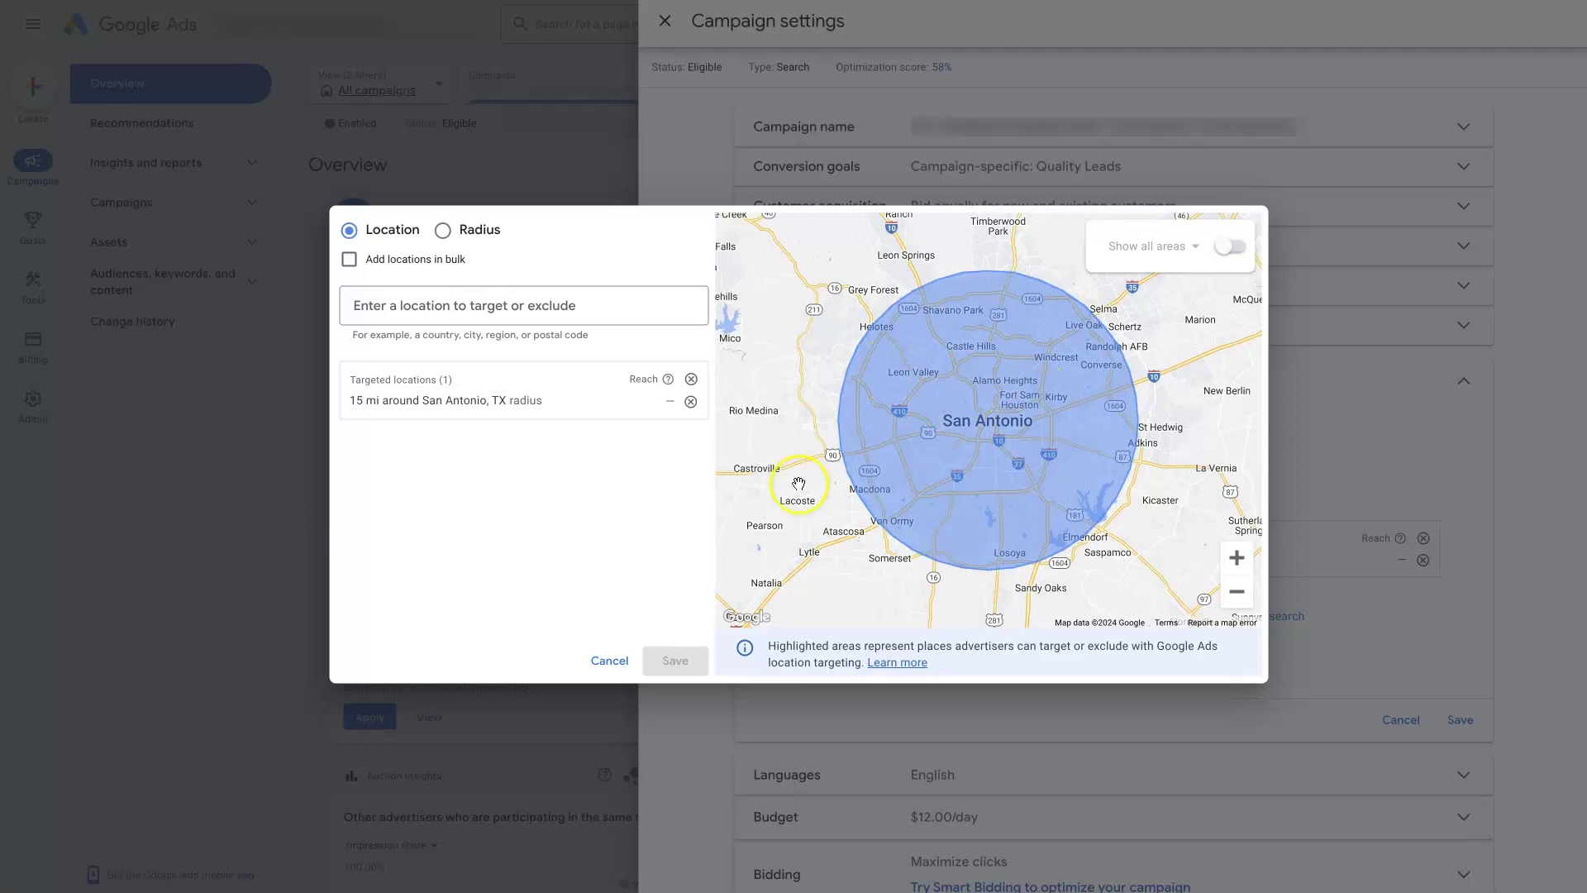
- Search 'san an' and target the city of San Antonio, Texas, United States
left_click(458, 307)
type("san")
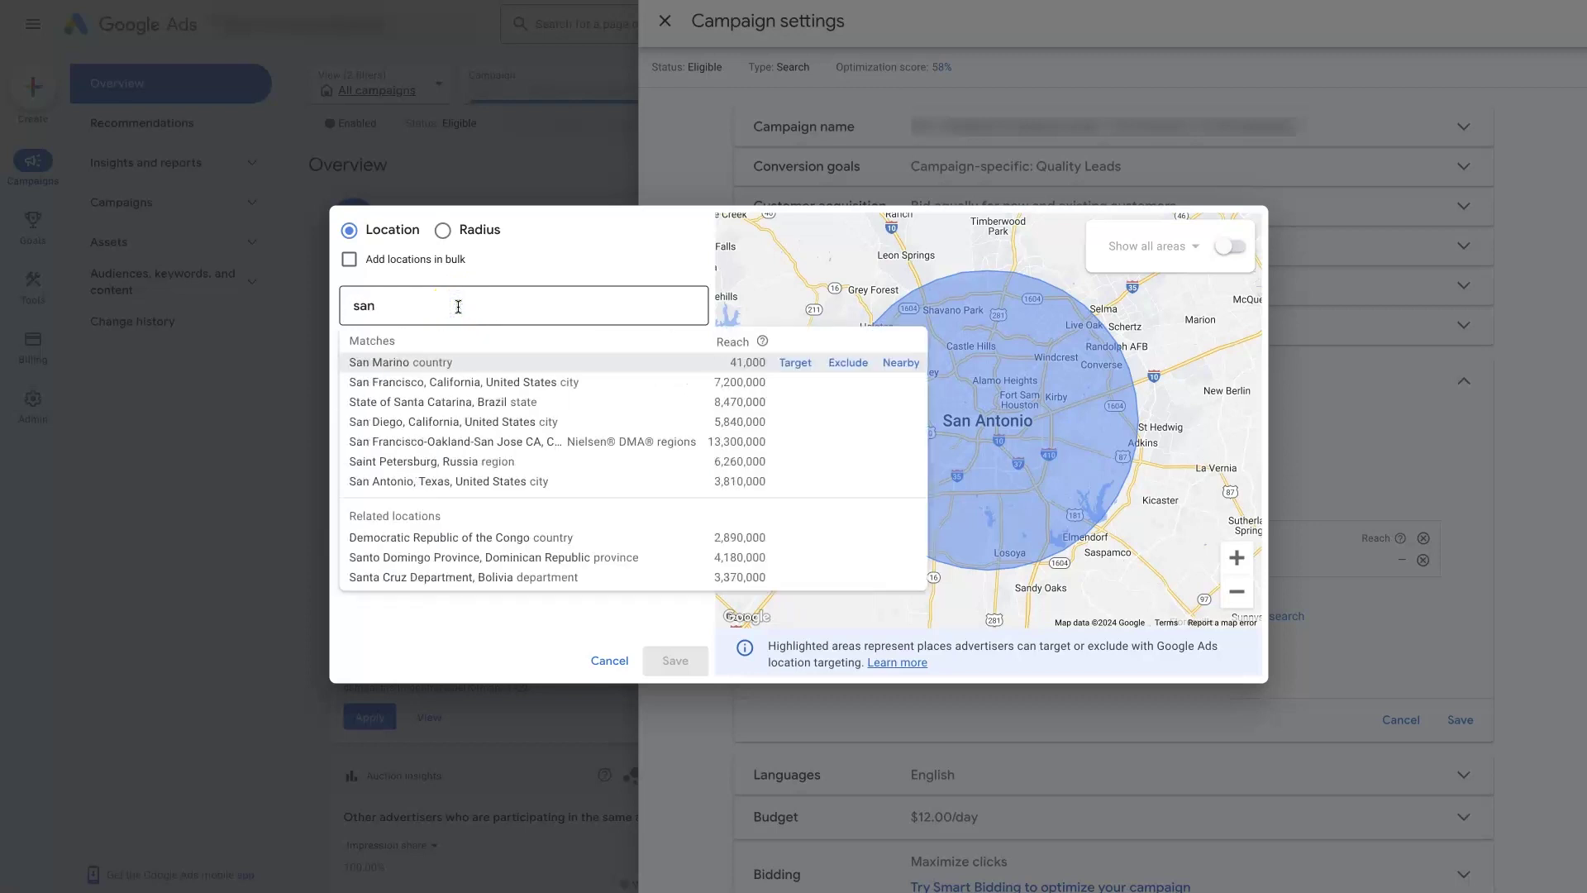
type(" an")
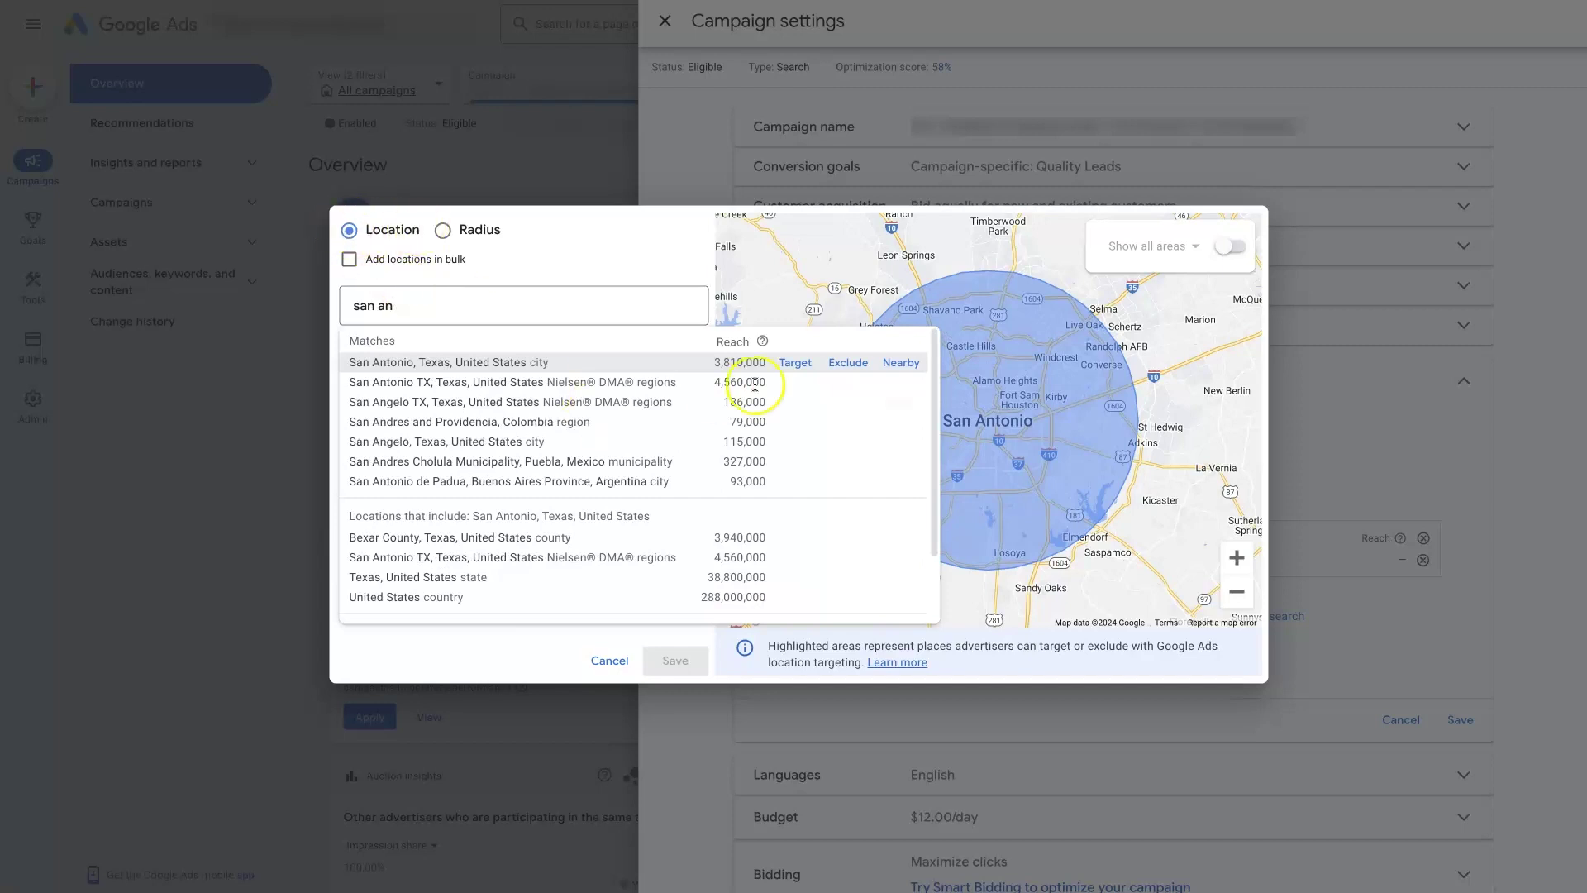
left_click(794, 364)
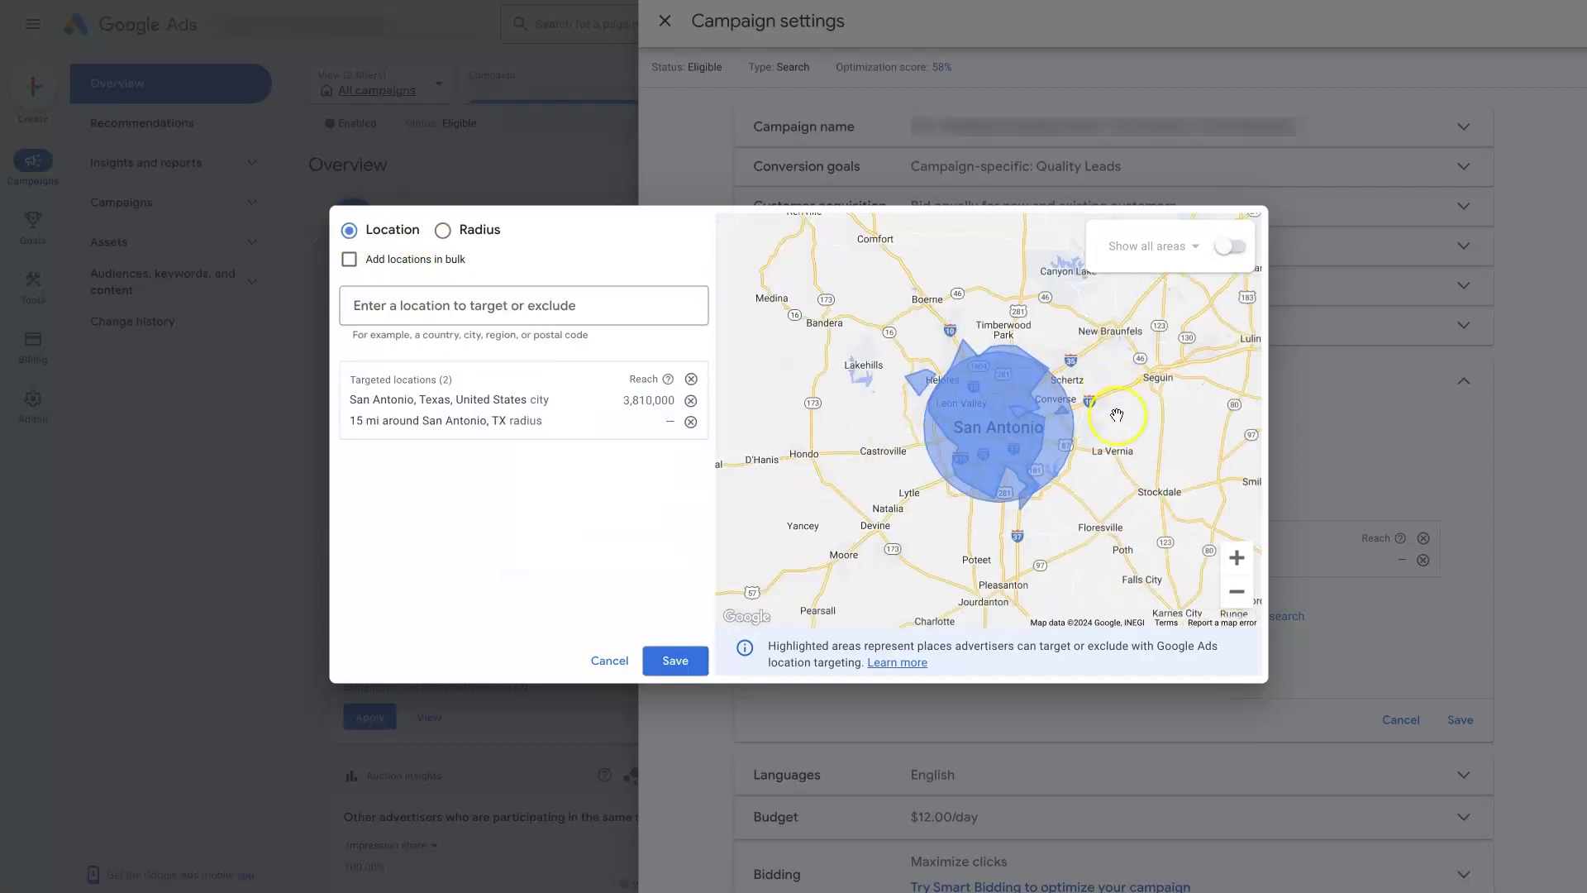
left_click(1237, 557)
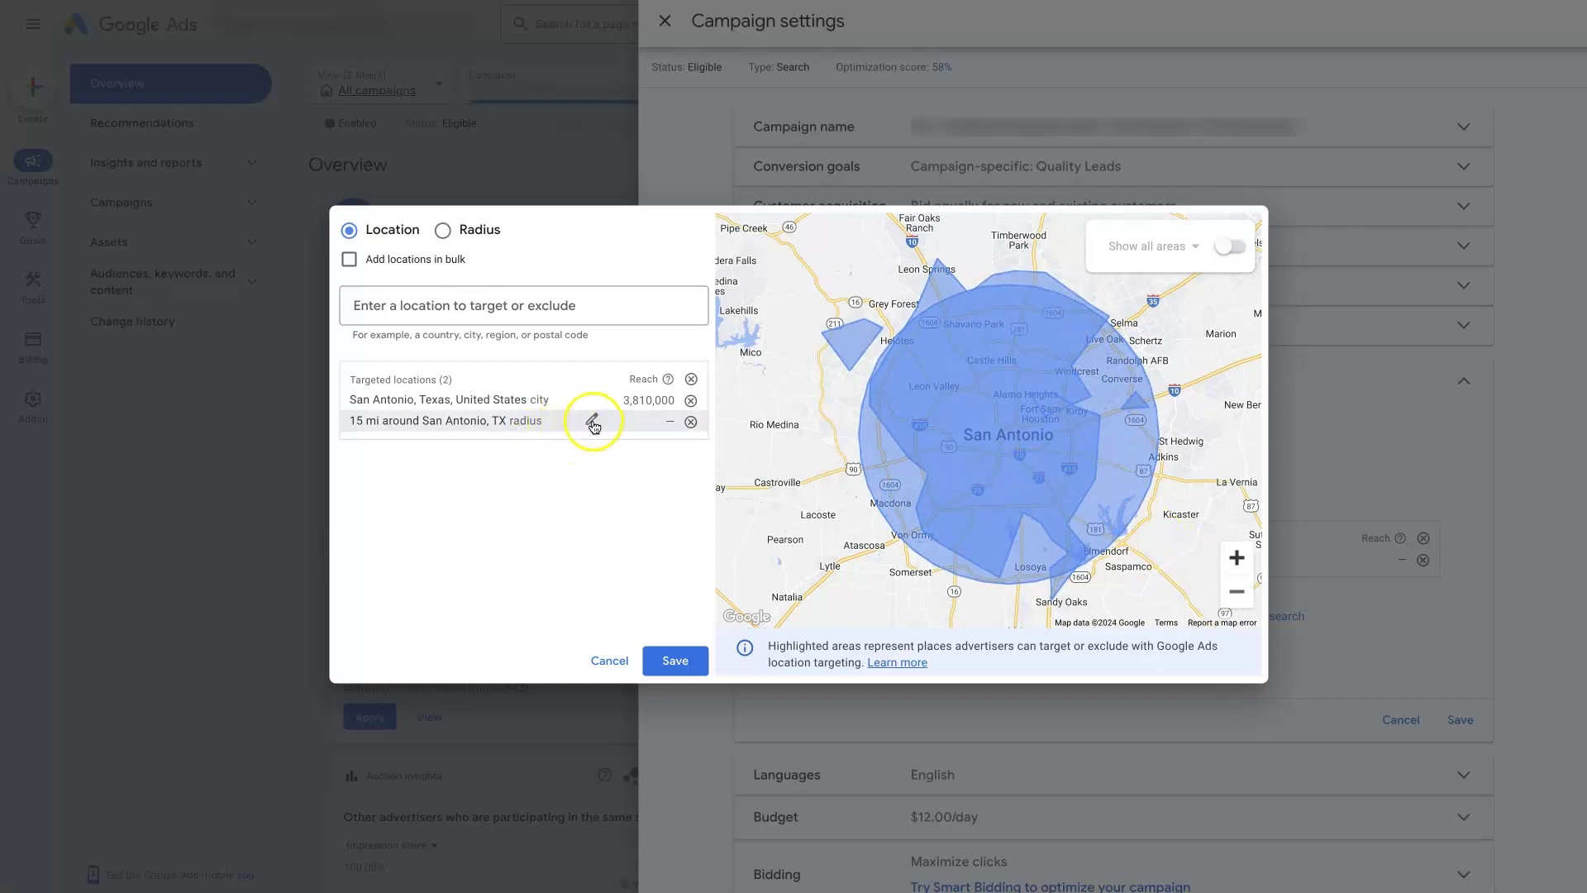
- Remove the San Antonio city target and change the radius target to 12 mi
left_click(691, 400)
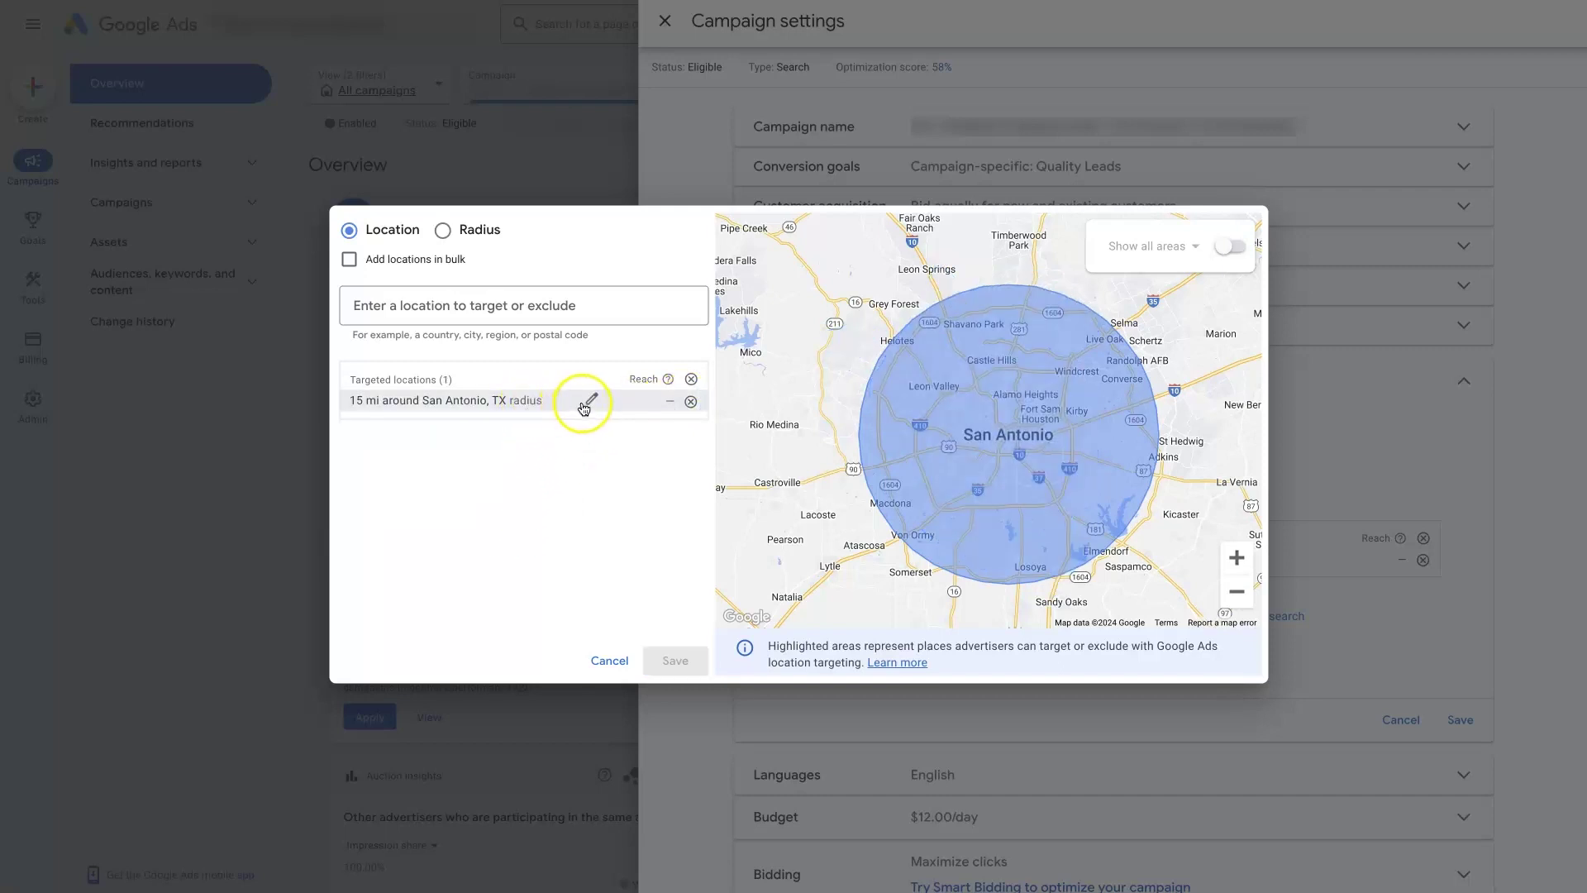
left_click(592, 403)
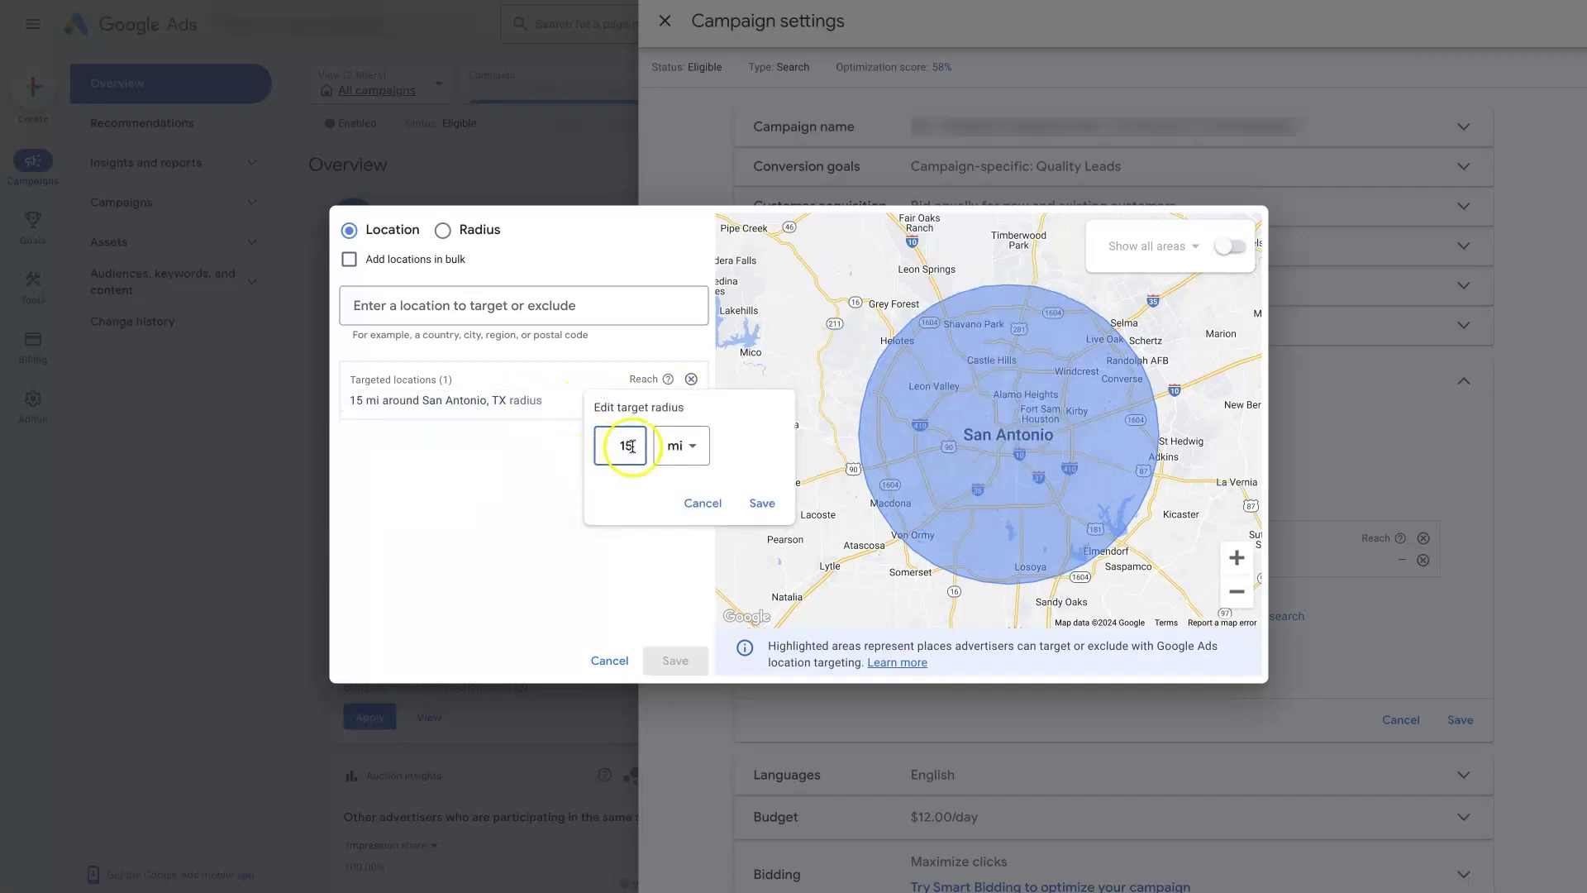
double_click(630, 449)
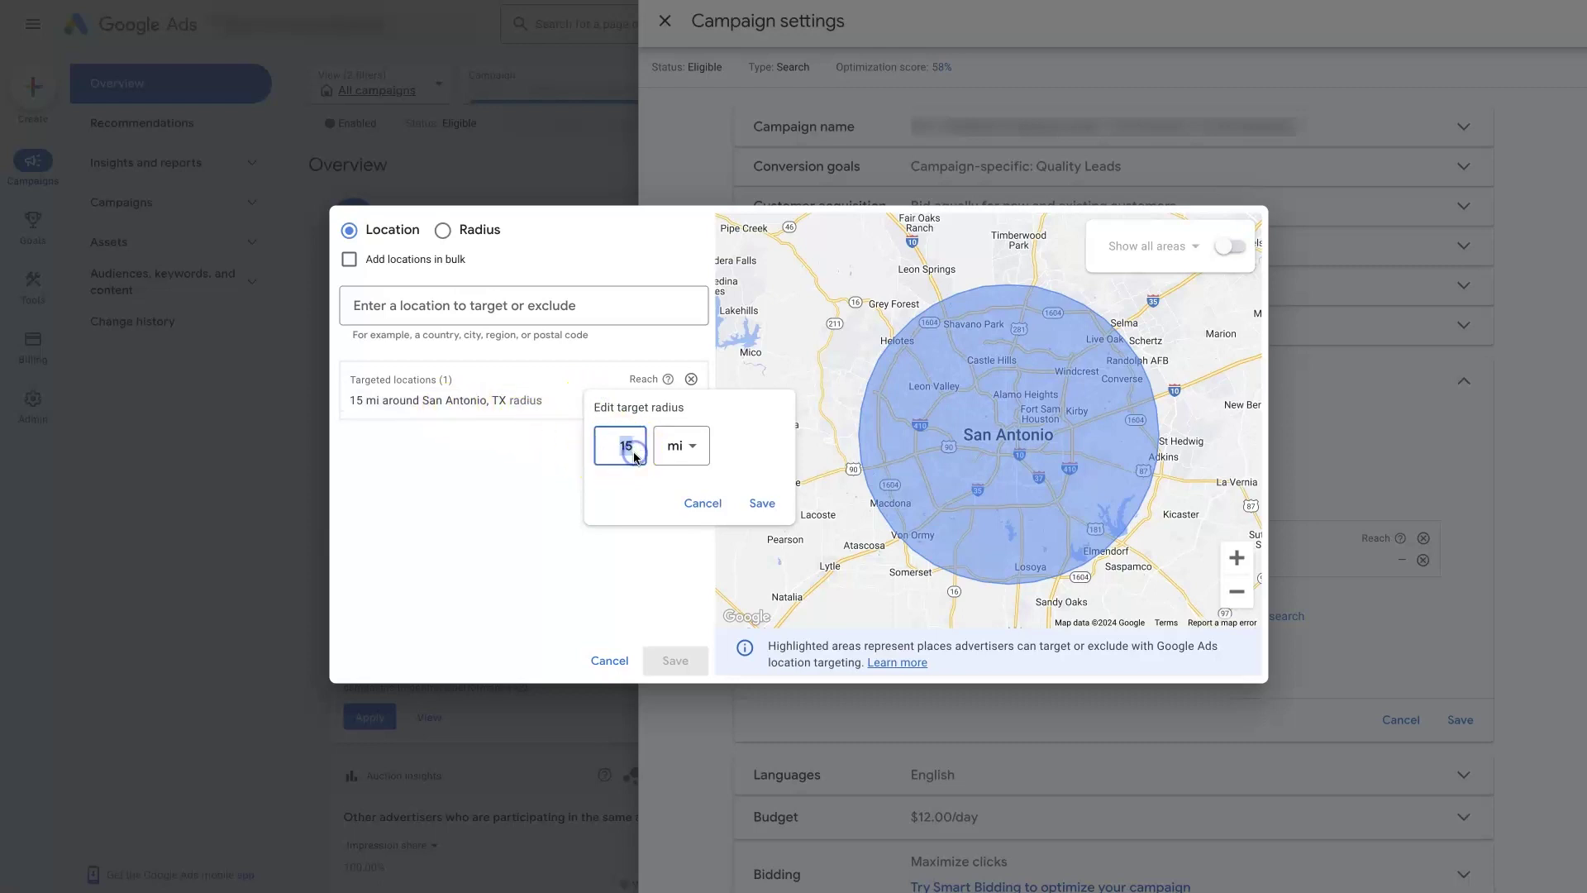
left_click(758, 502)
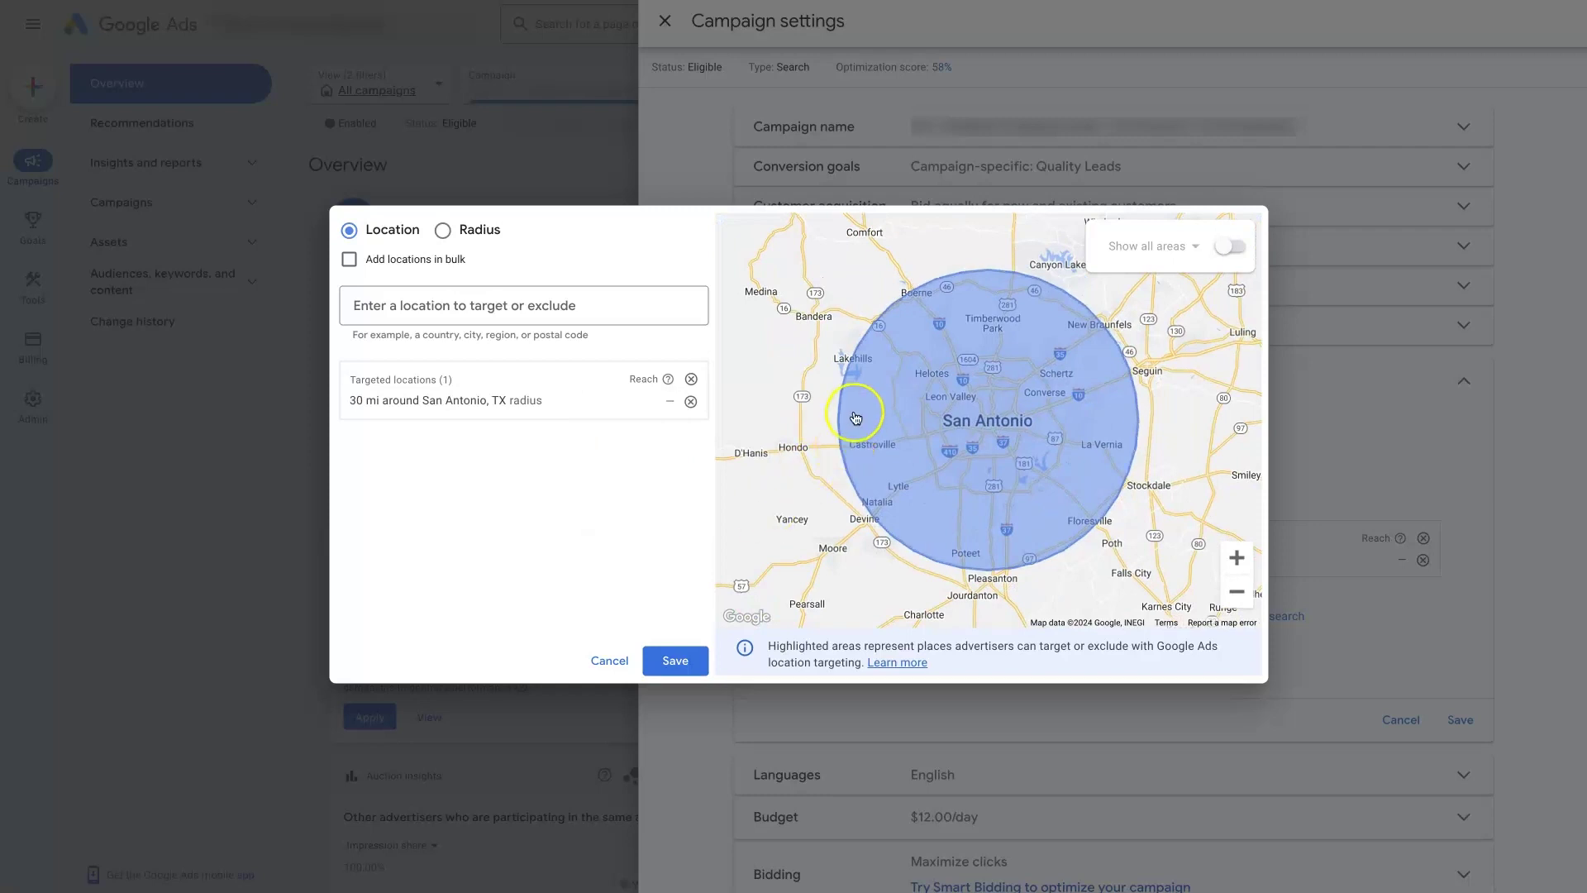
left_click(584, 398)
left_click(606, 444)
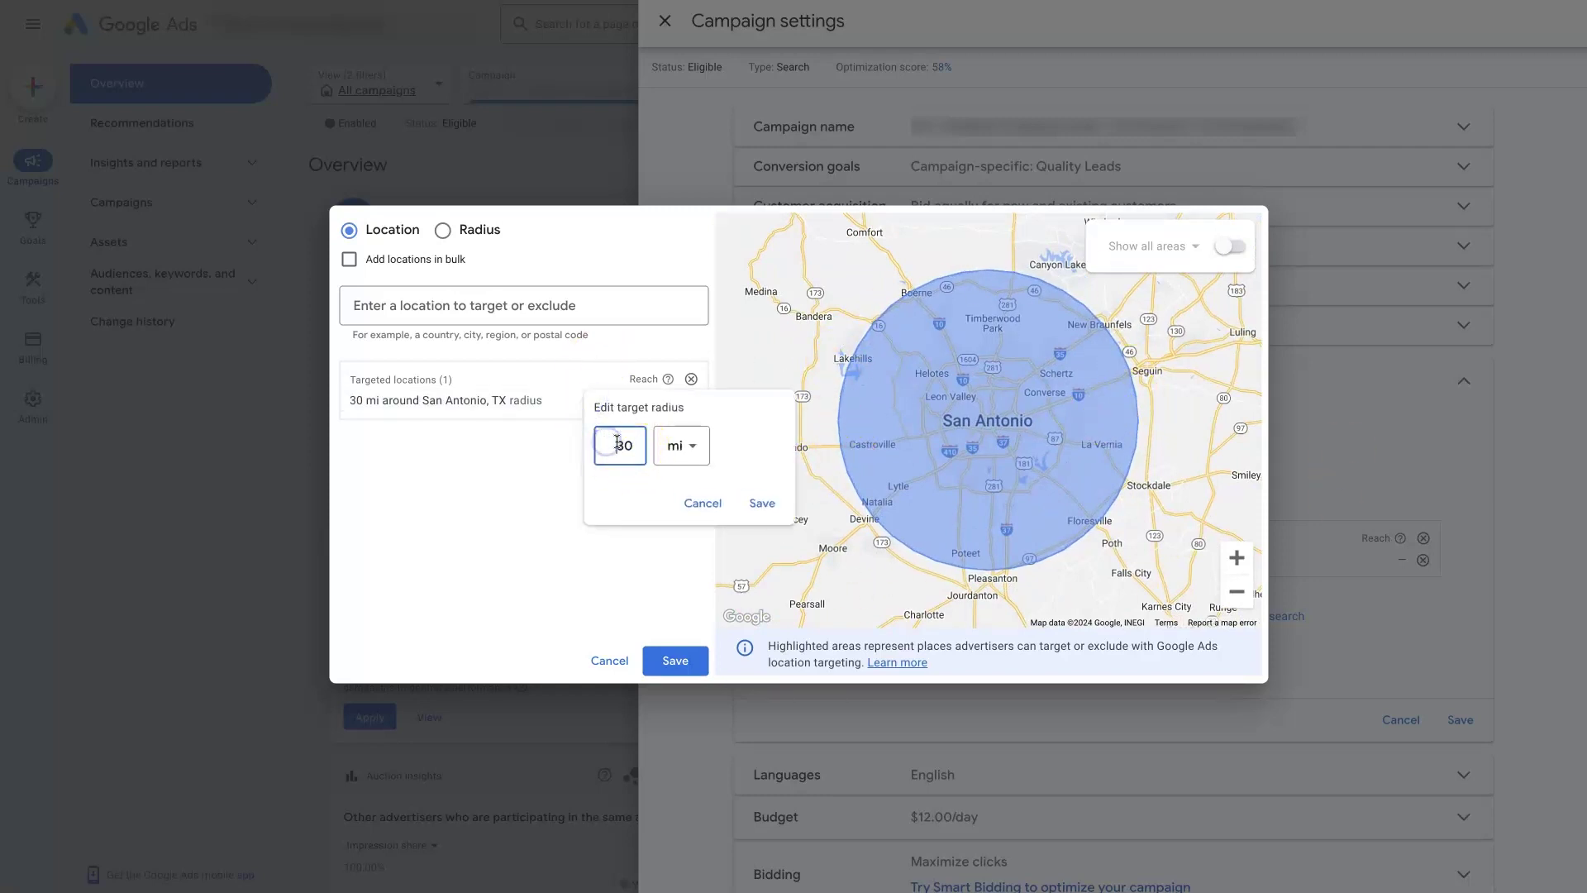
type("12")
left_click(762, 503)
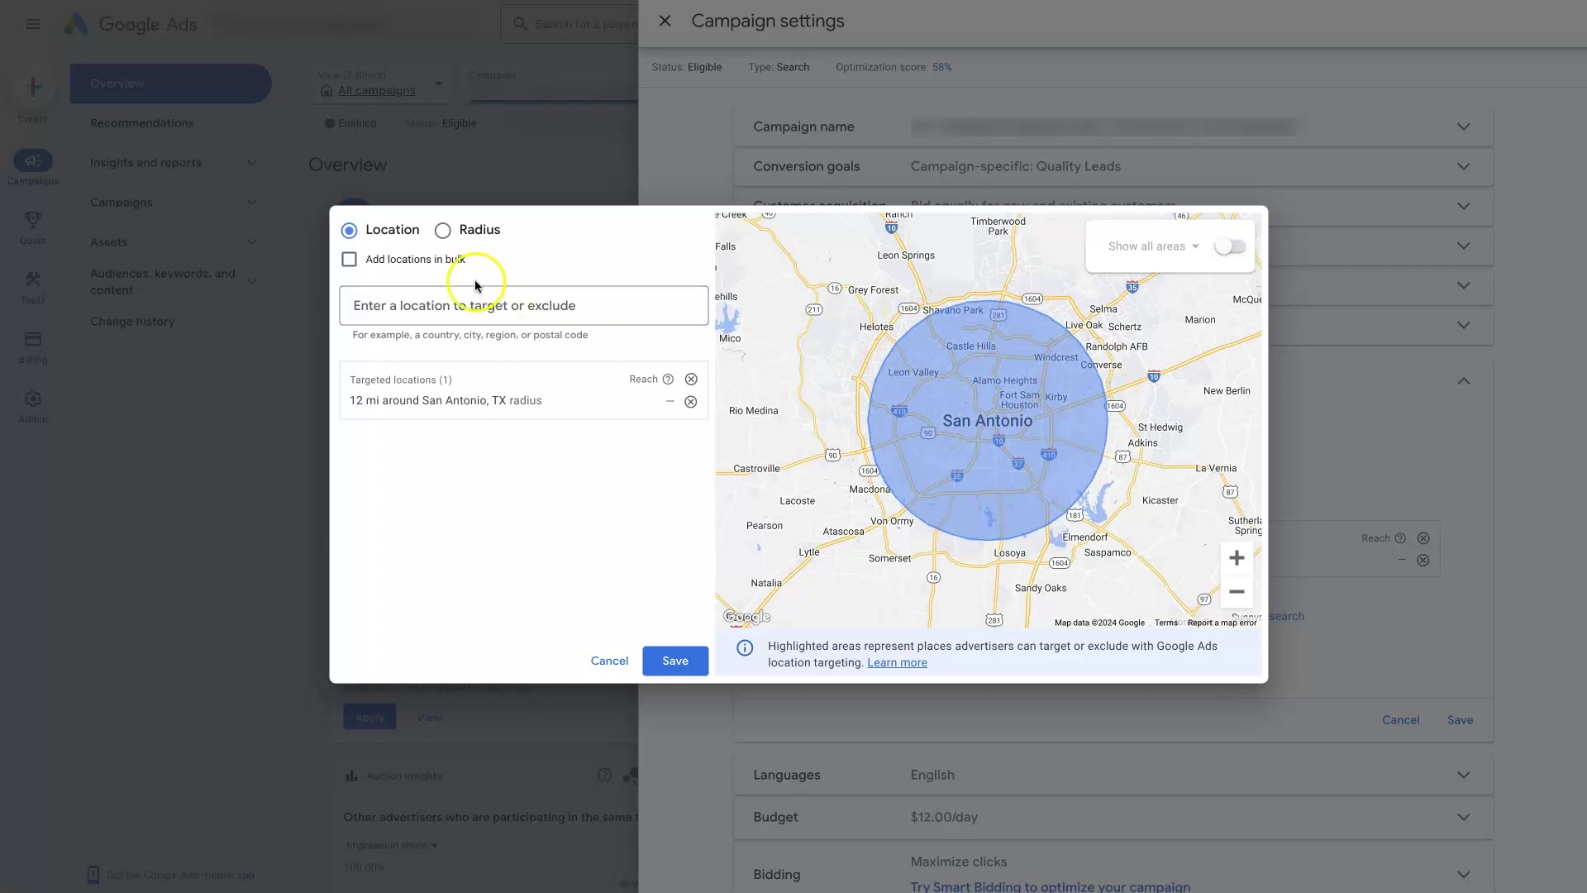
- Switch to radius targeting and add a 20 mi radius around San Antonio, TX
left_click(444, 236)
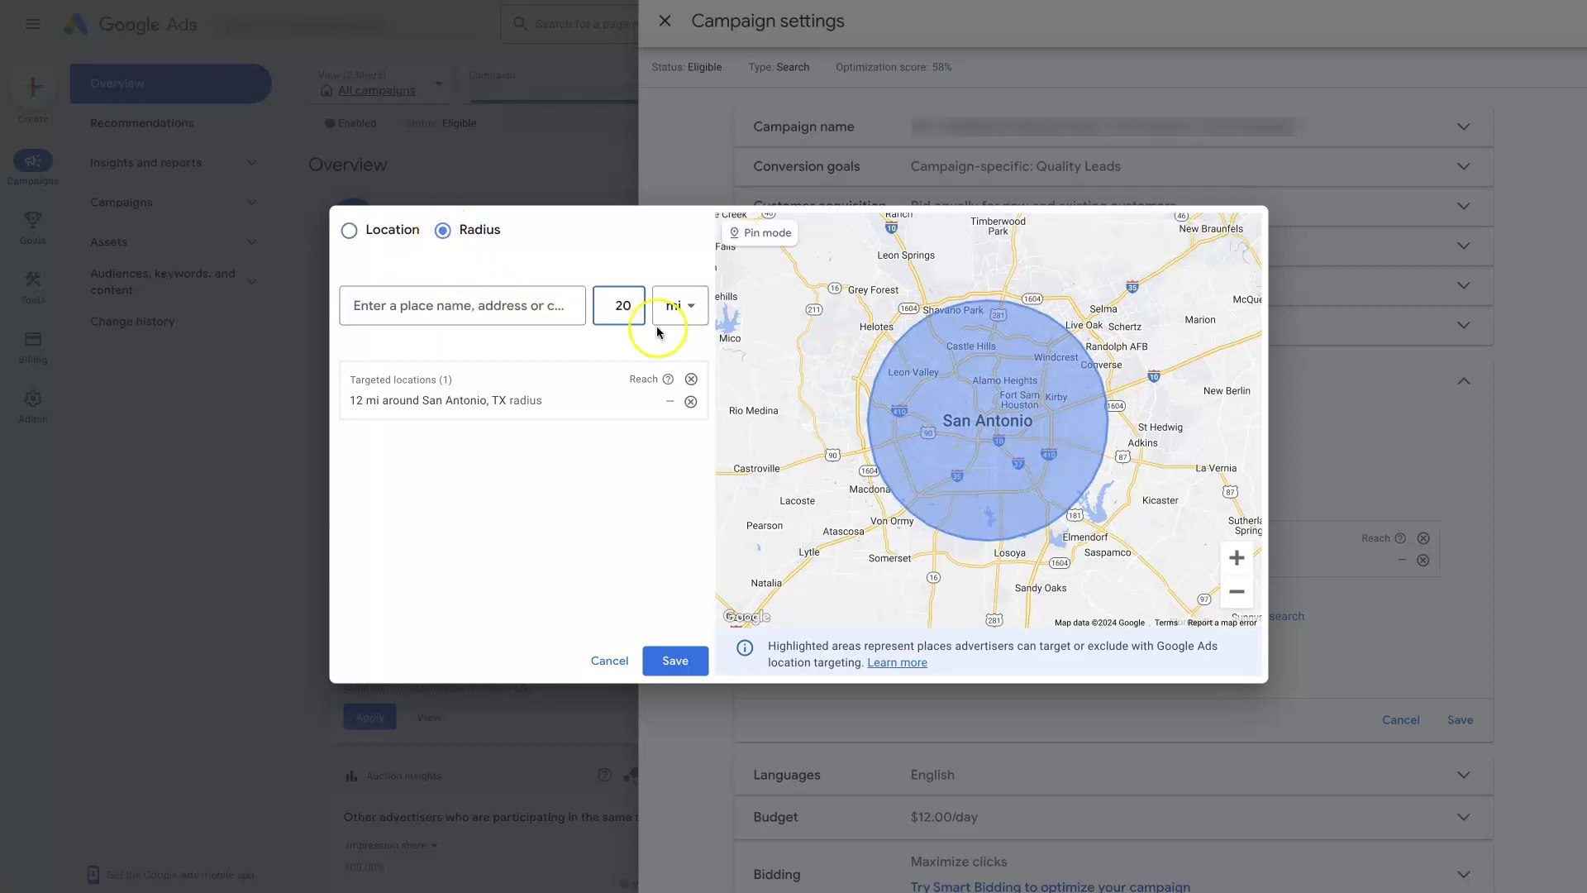
left_click(364, 236)
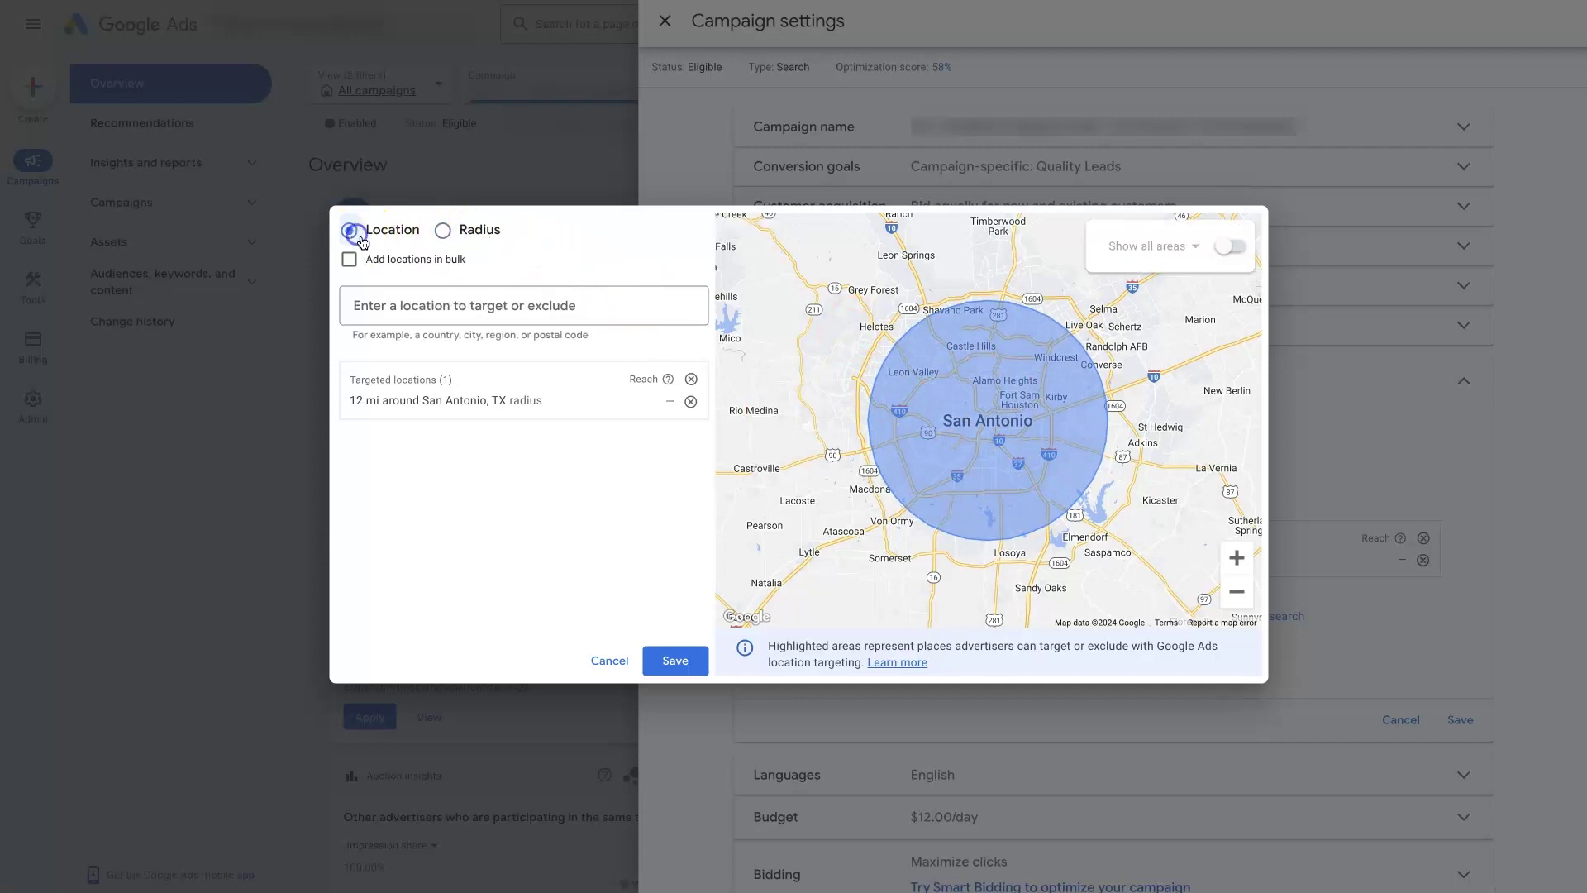
left_click(444, 231)
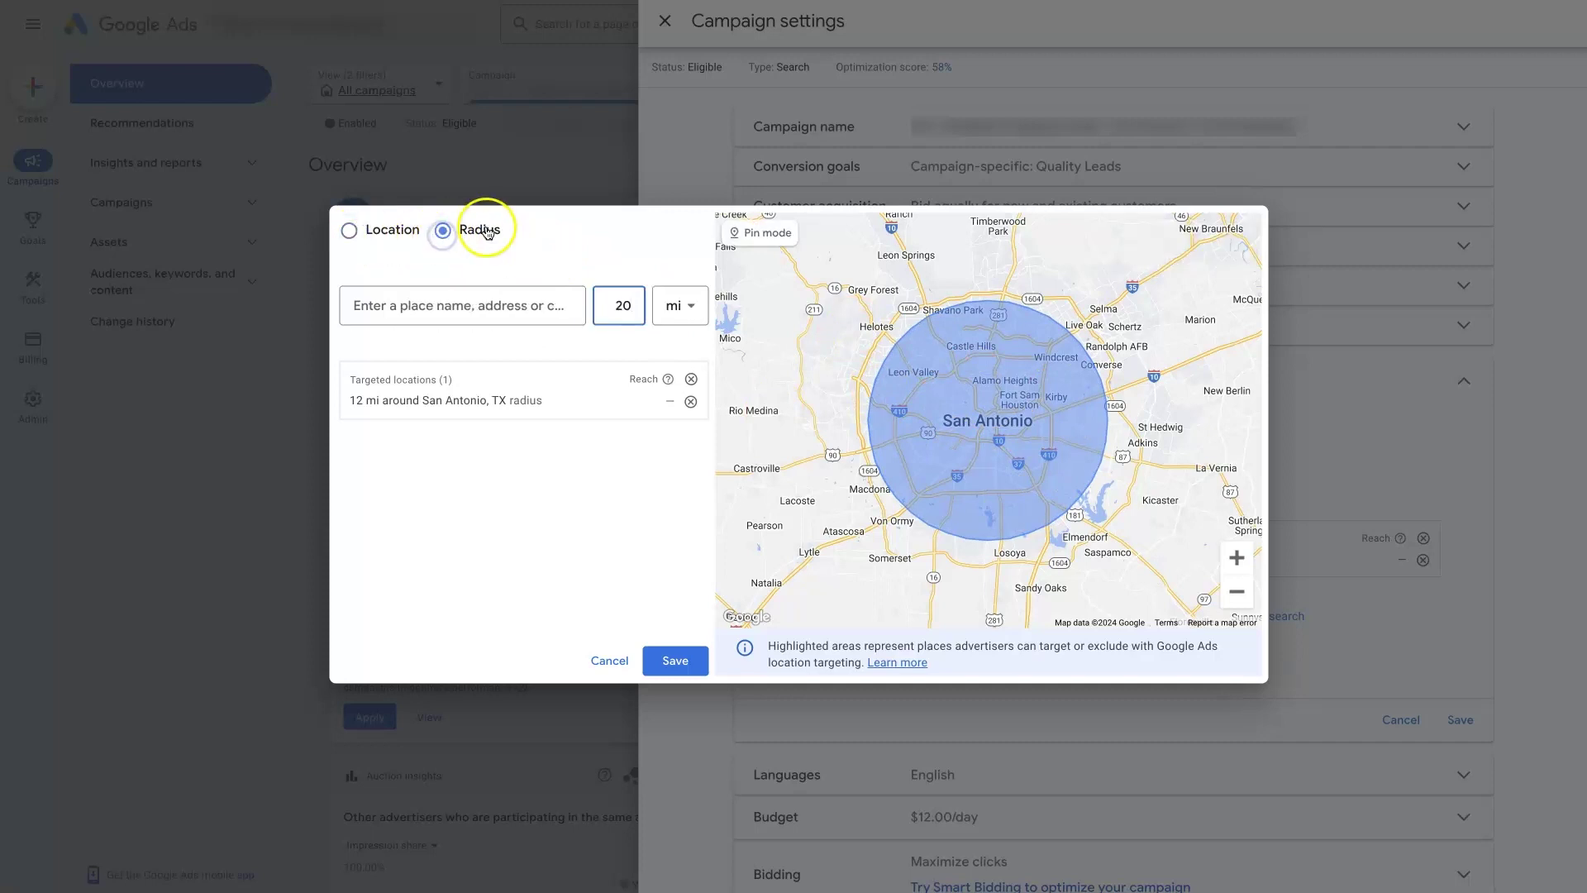
left_click(418, 303)
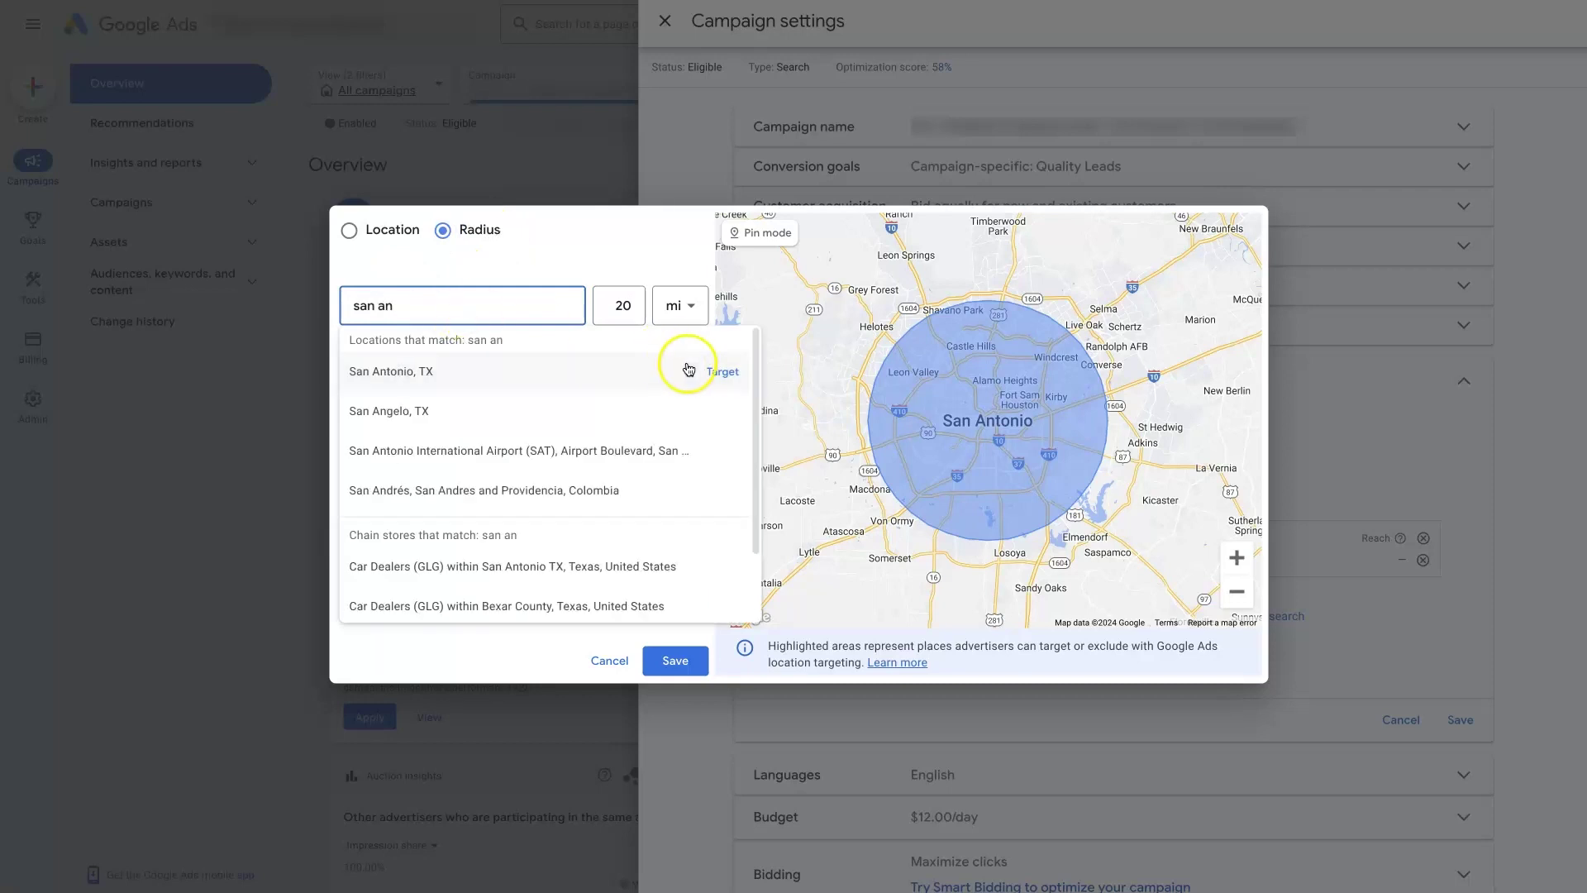
left_click(719, 372)
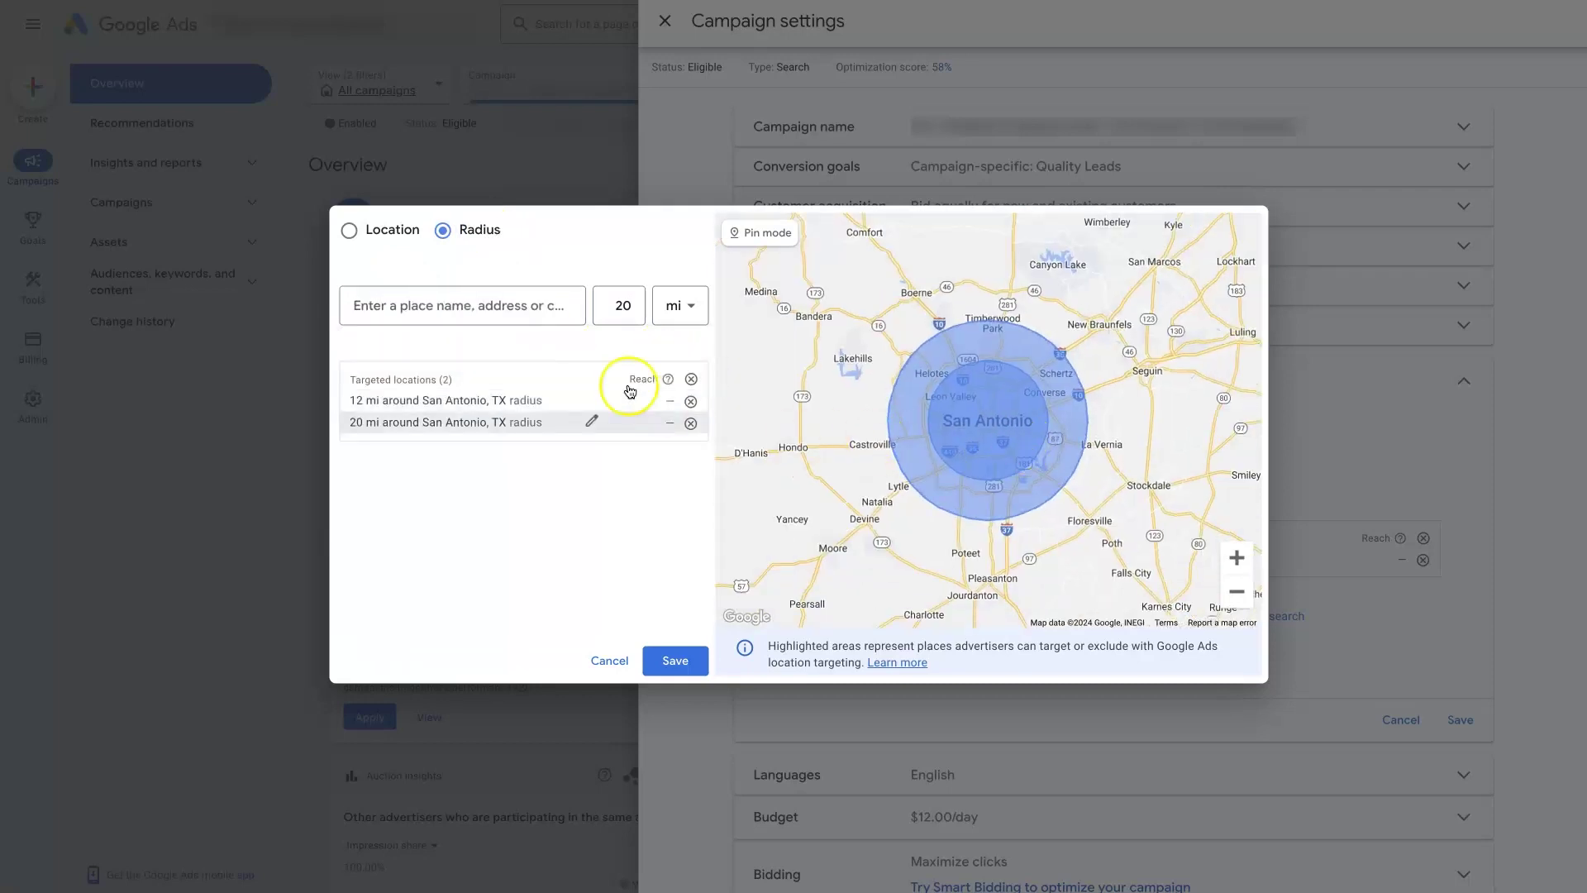
- Change the radius to 30 mi and add another San Antonio, TX target
double_click(639, 313)
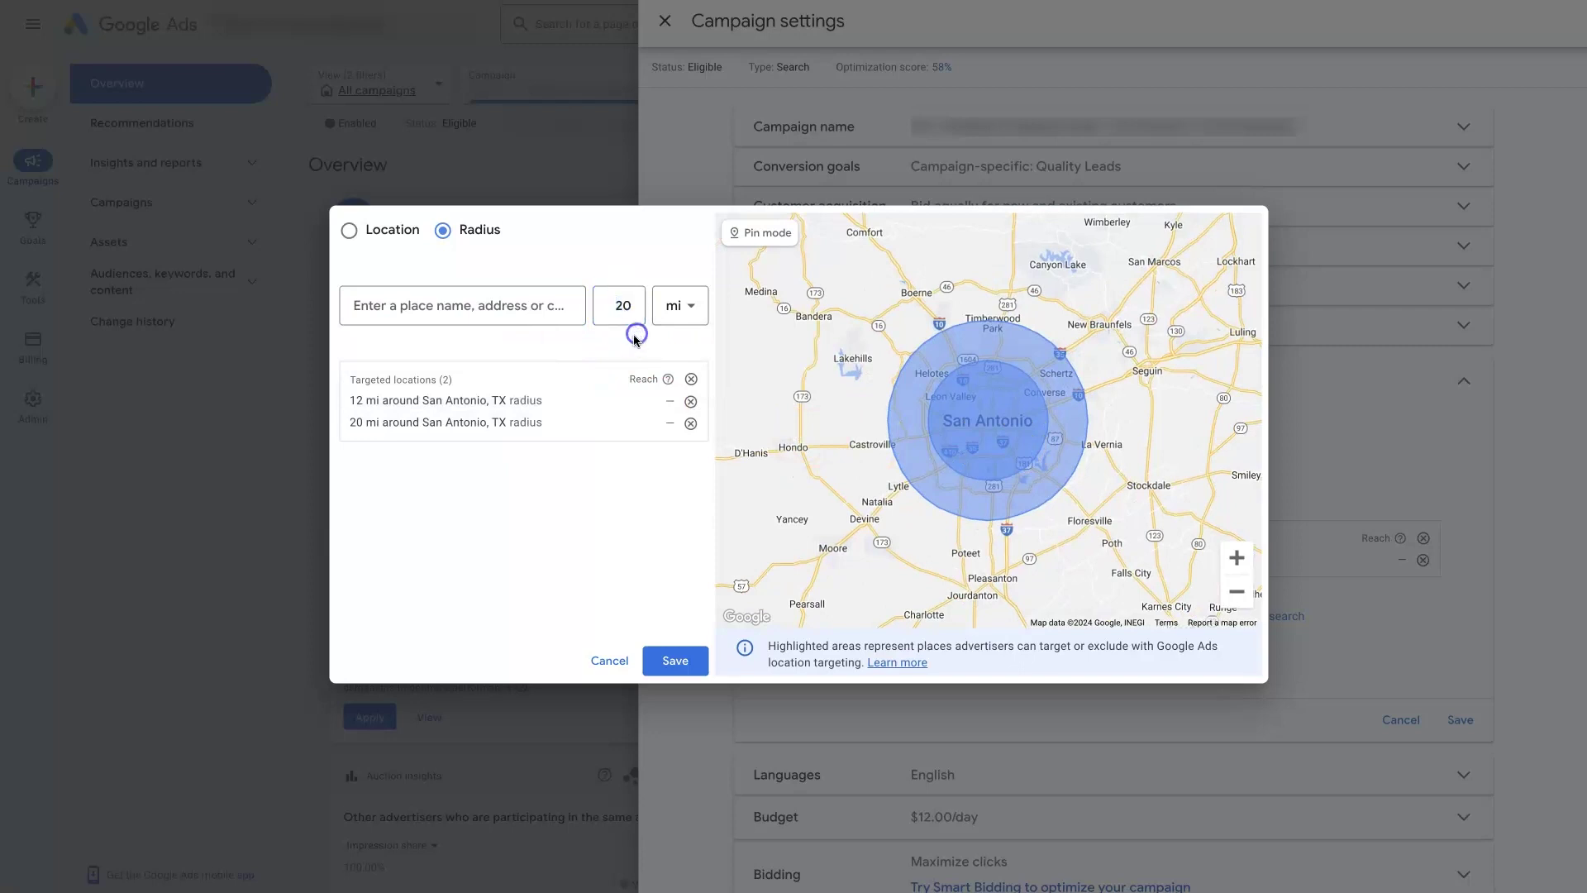
left_click(682, 306)
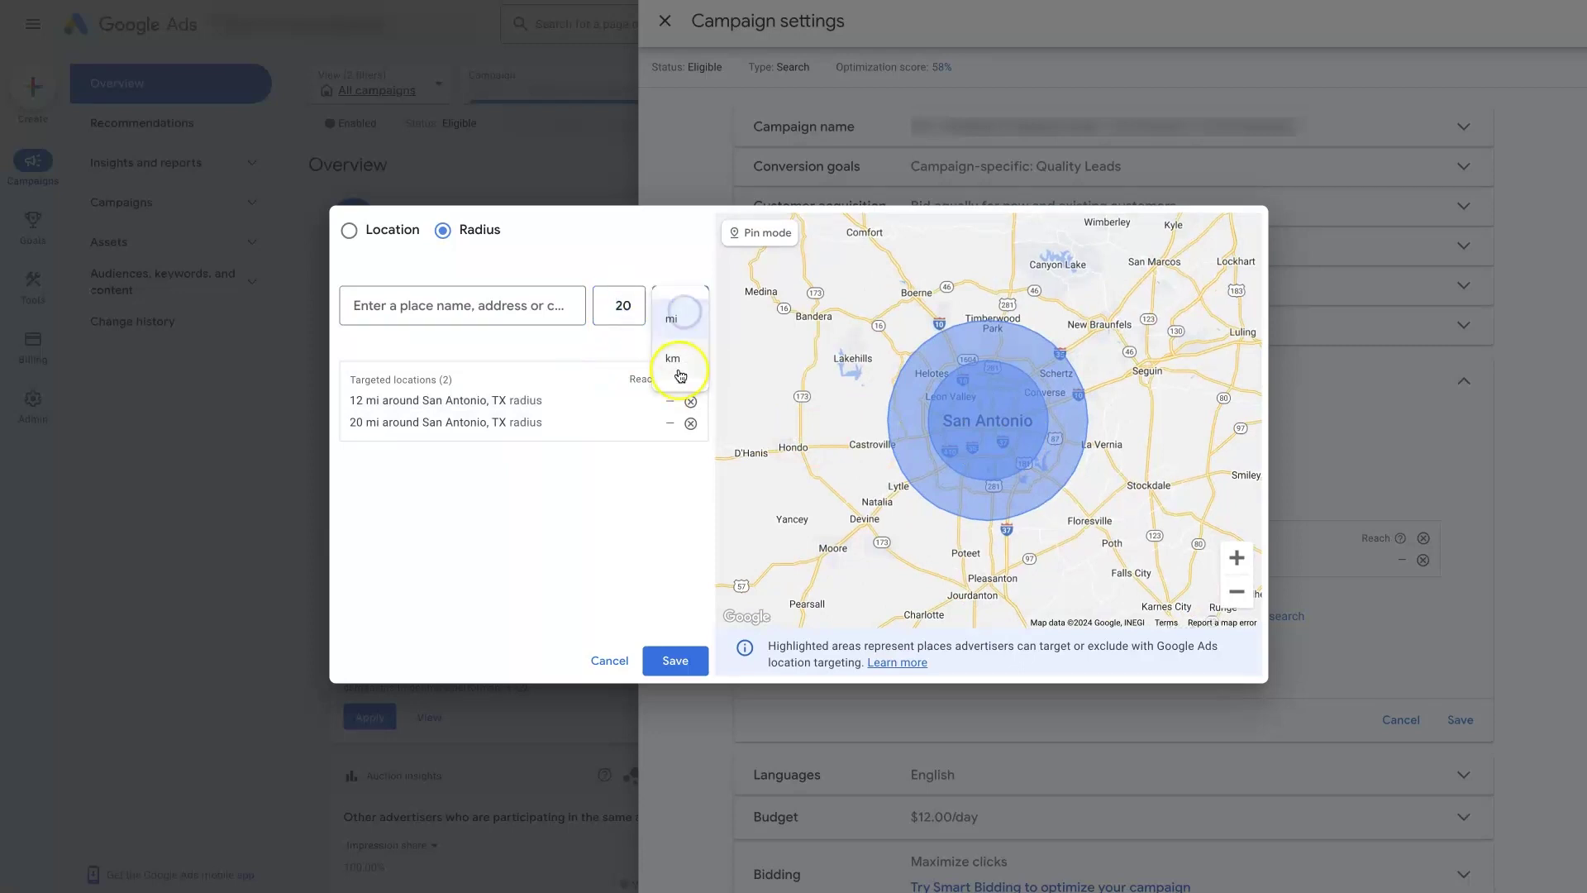
left_click(658, 261)
left_click(614, 305)
left_click(518, 305)
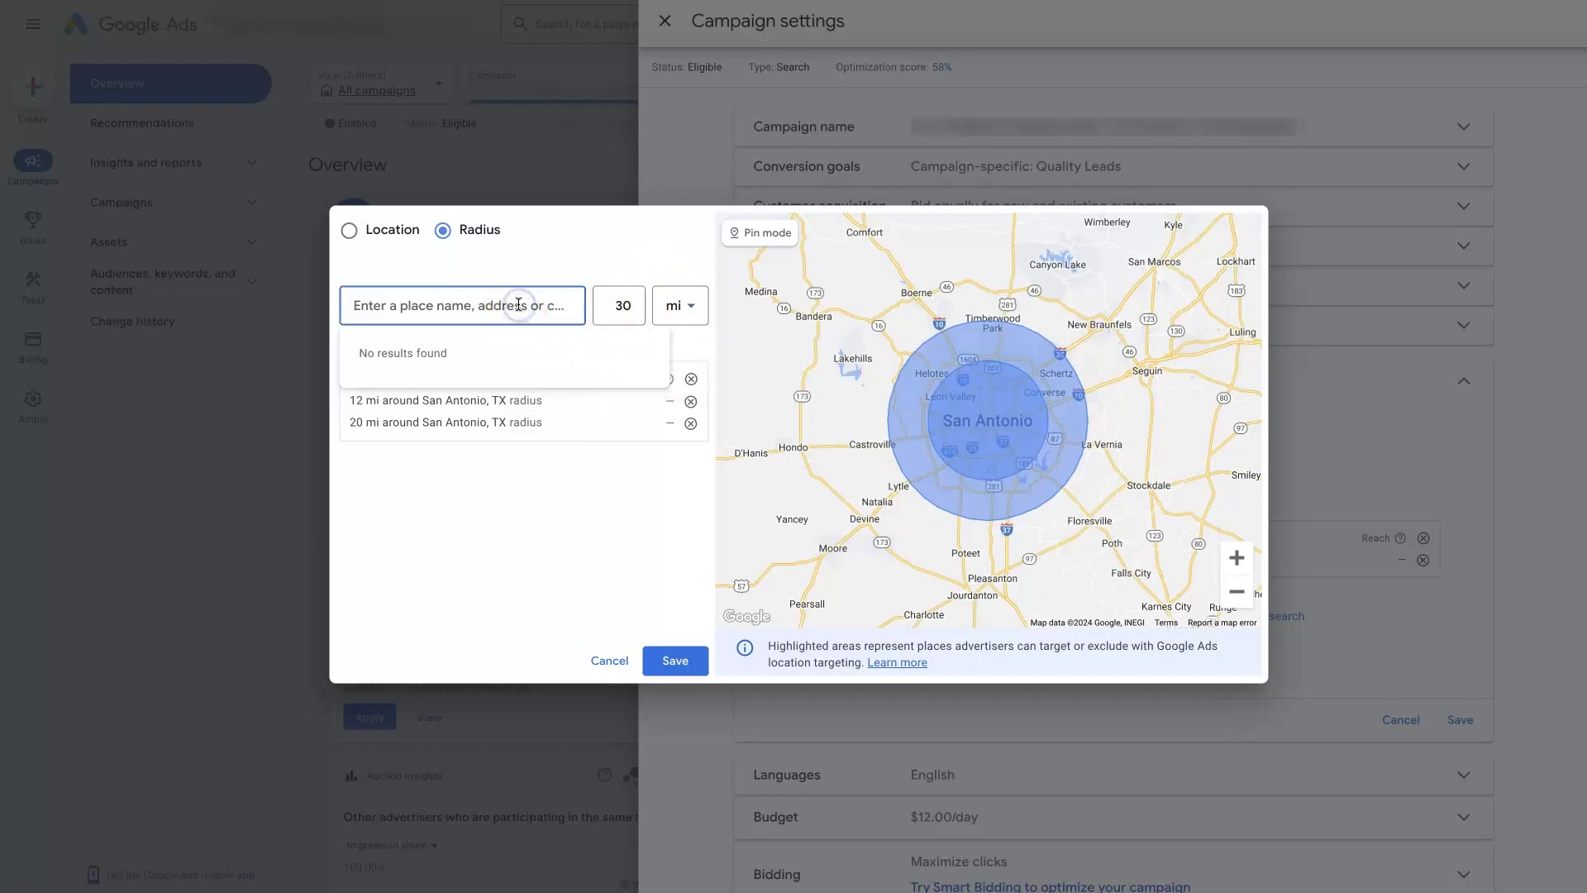
type("san an")
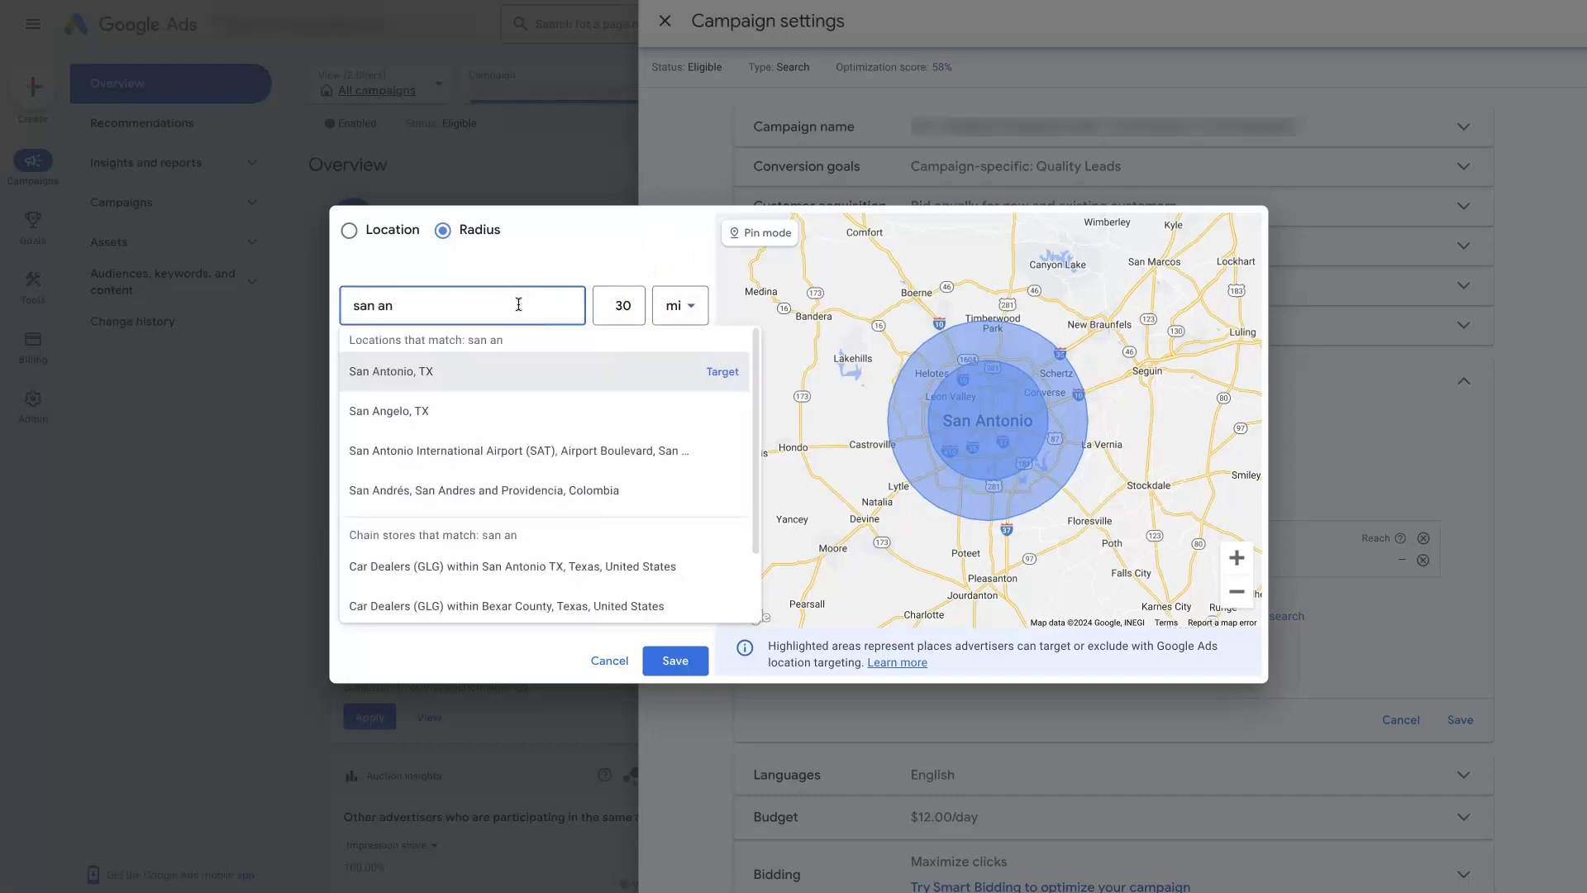
left_click(721, 370)
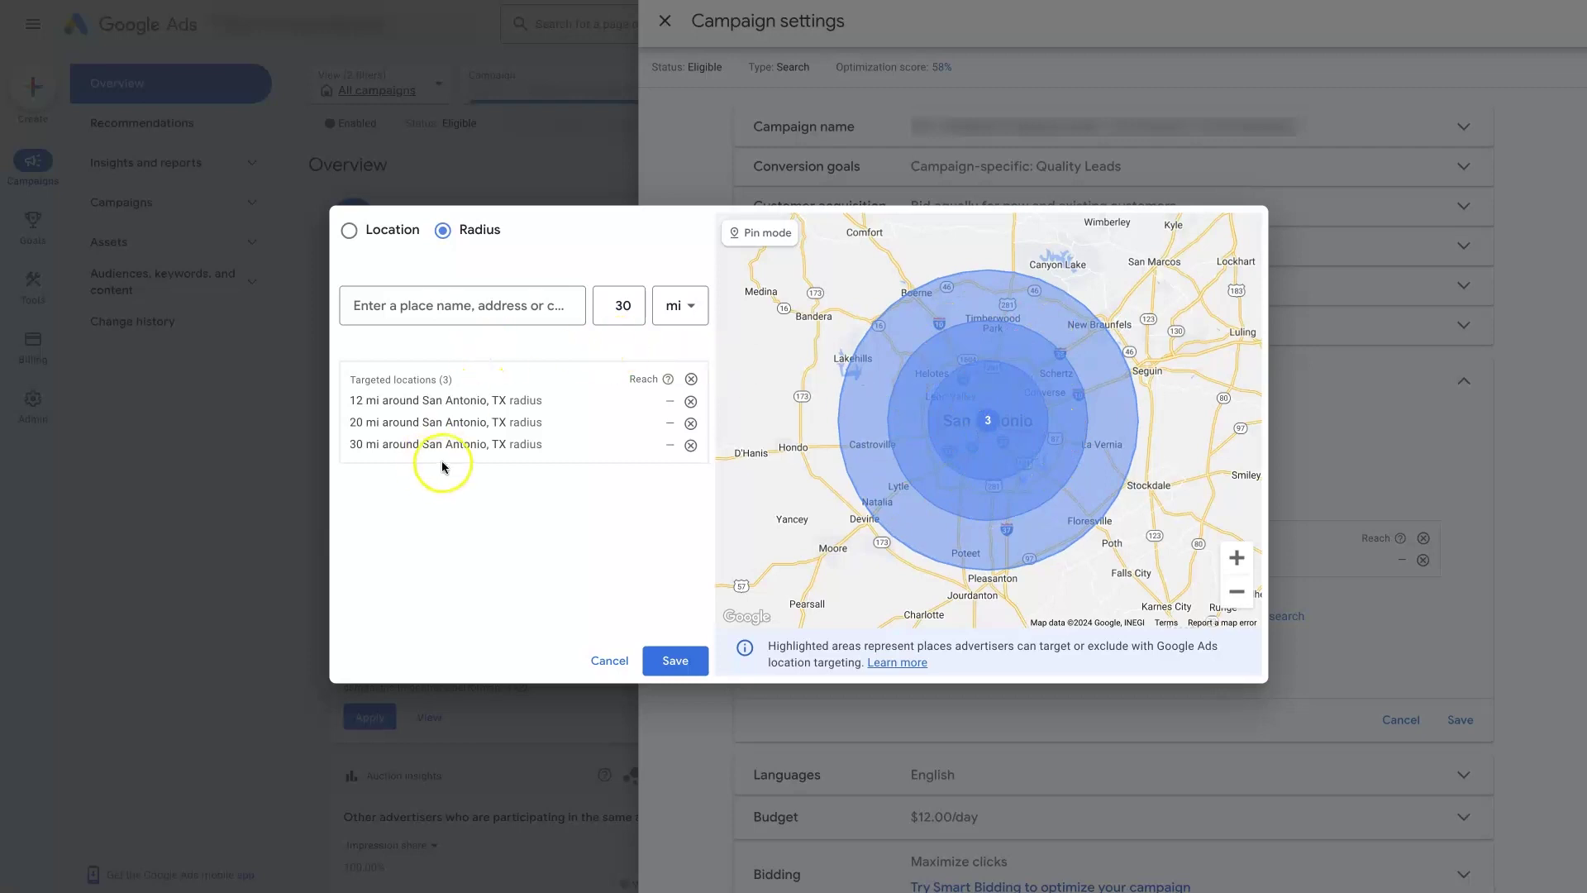
- Remove the 20 mi and 30 mi targets and widen the remaining radius to 15 mi
mouse_move(539, 442)
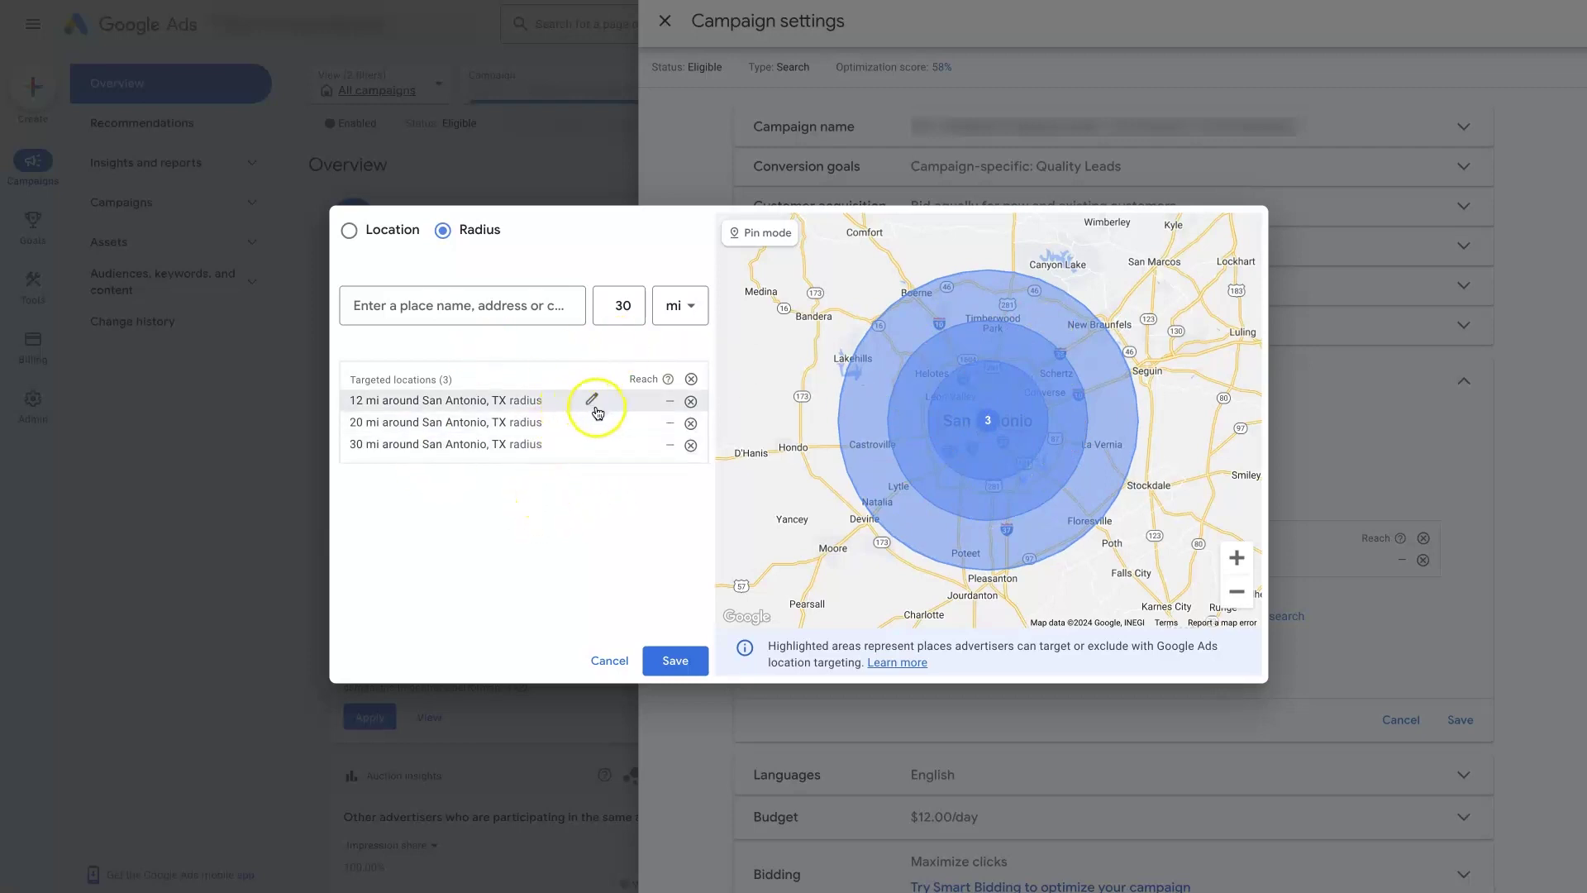
left_click(691, 422)
left_click(691, 422)
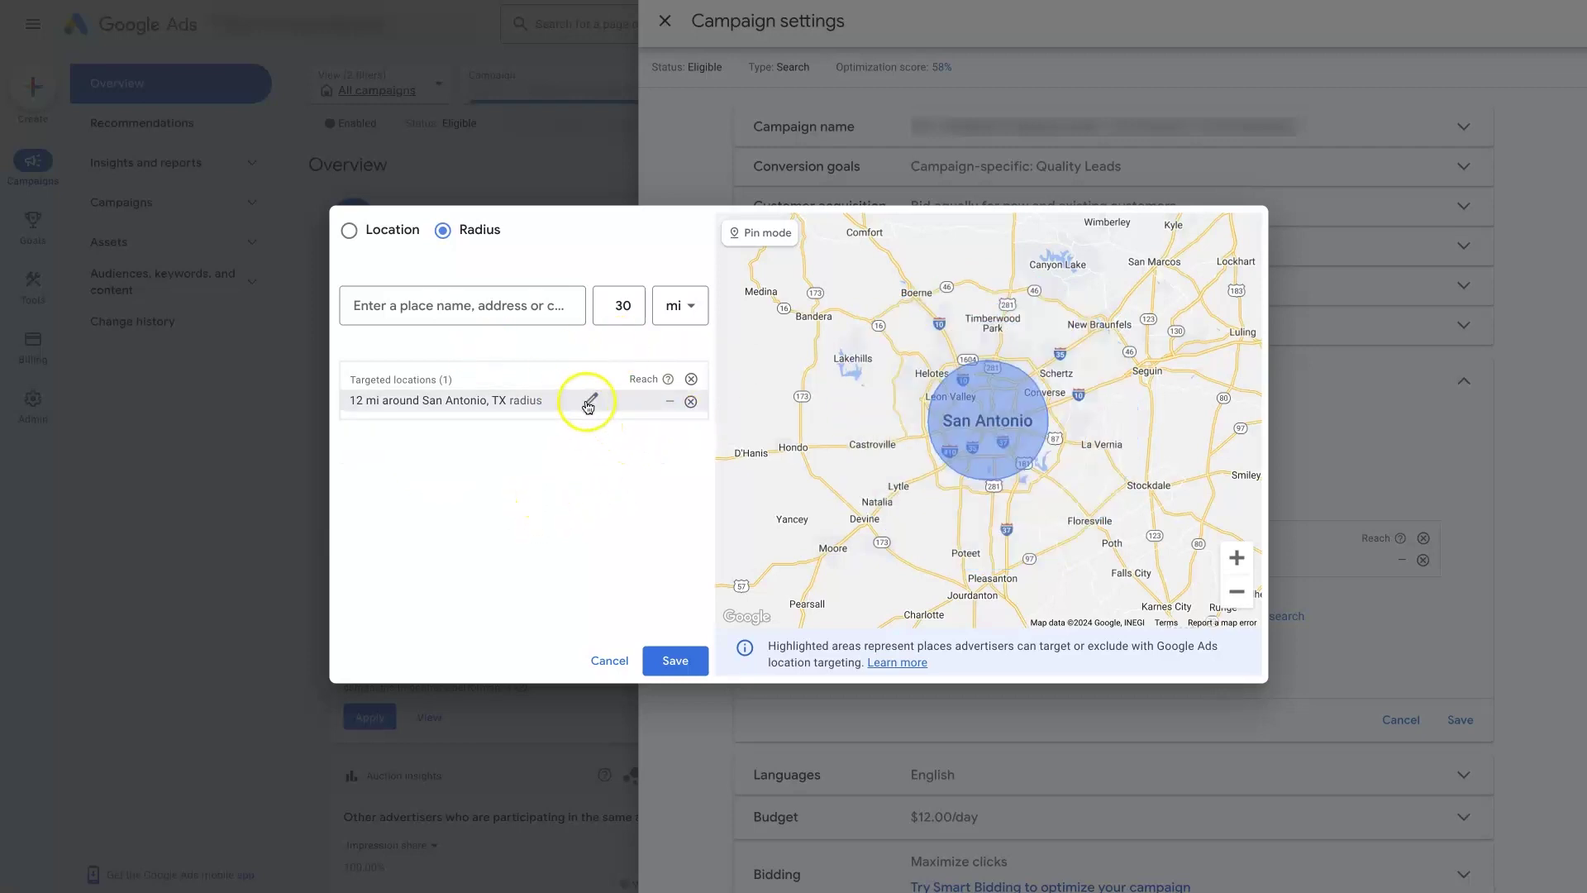
left_click(589, 401)
left_click(629, 444)
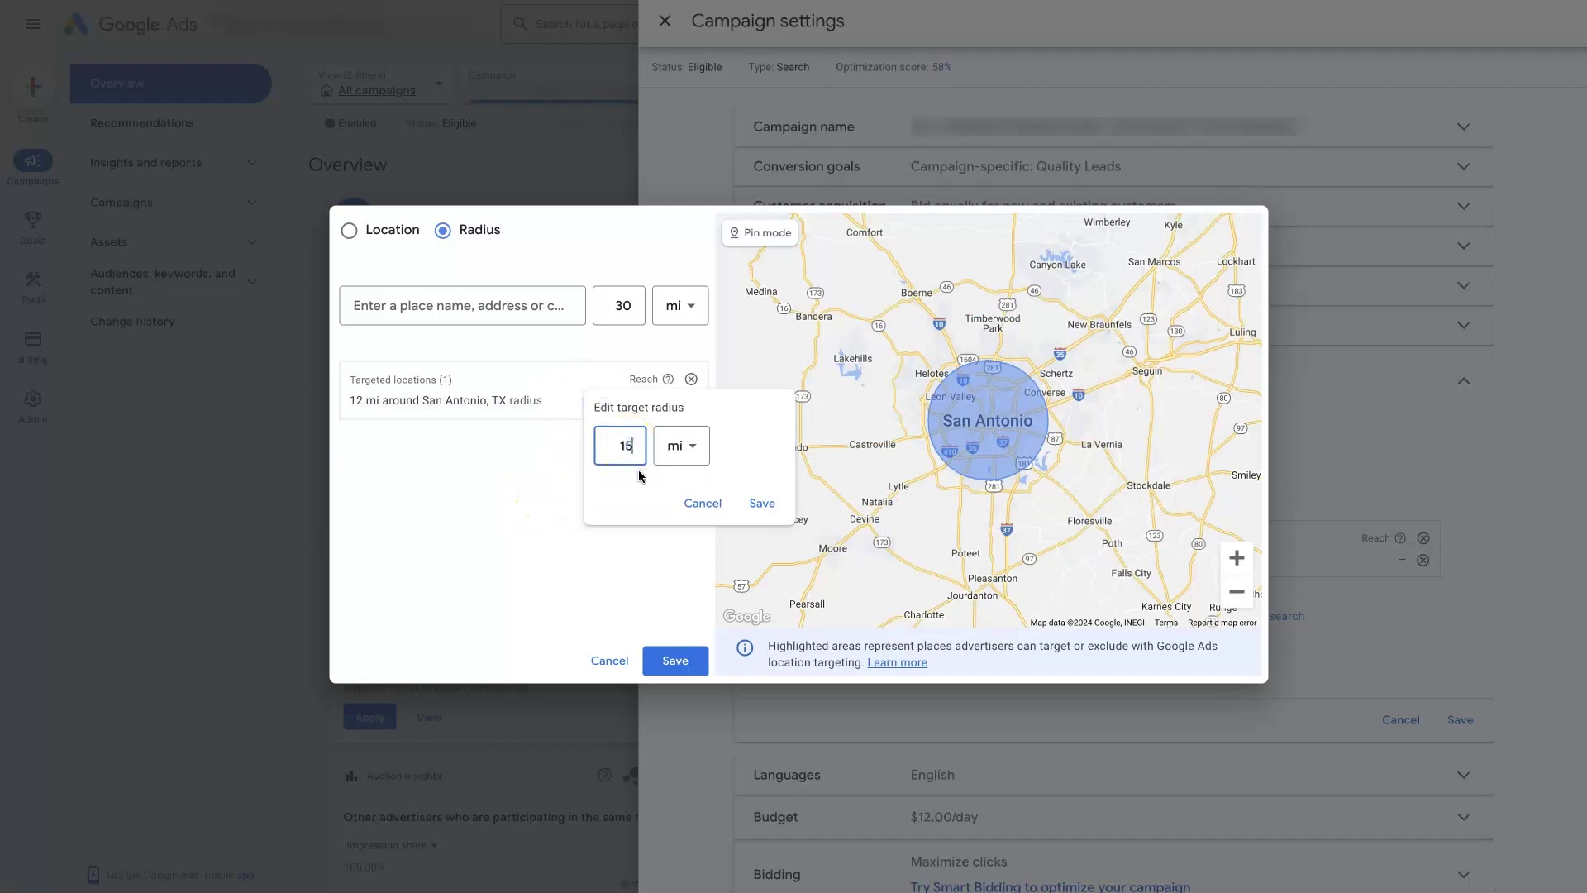
left_click(761, 503)
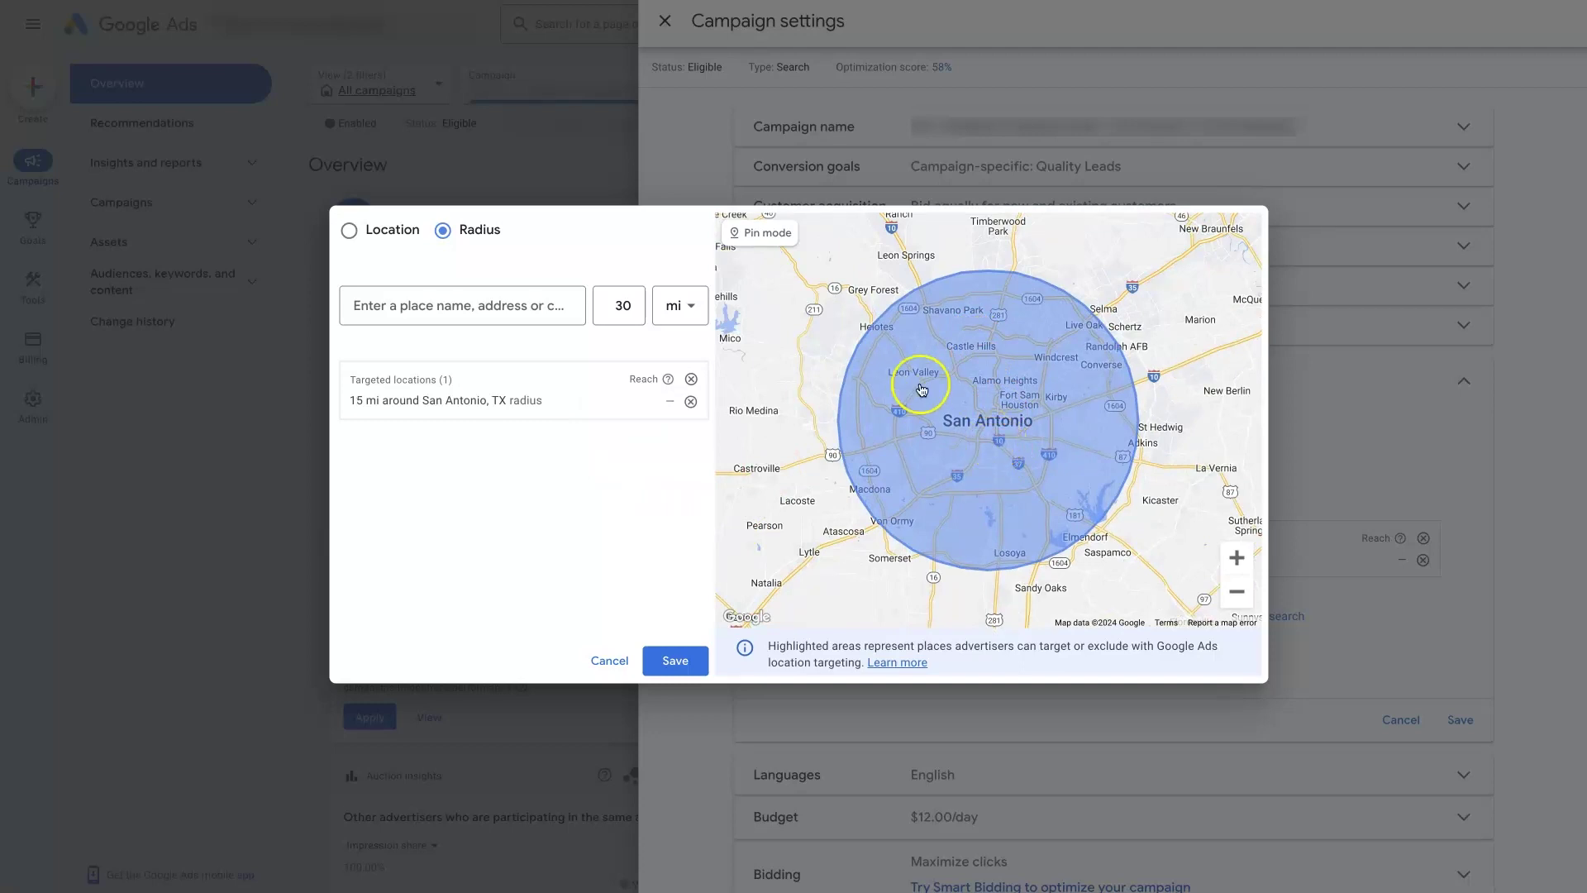
- Zoom out, pan the map, and enable pin mode with a 10 mi radius
left_click(1237, 591)
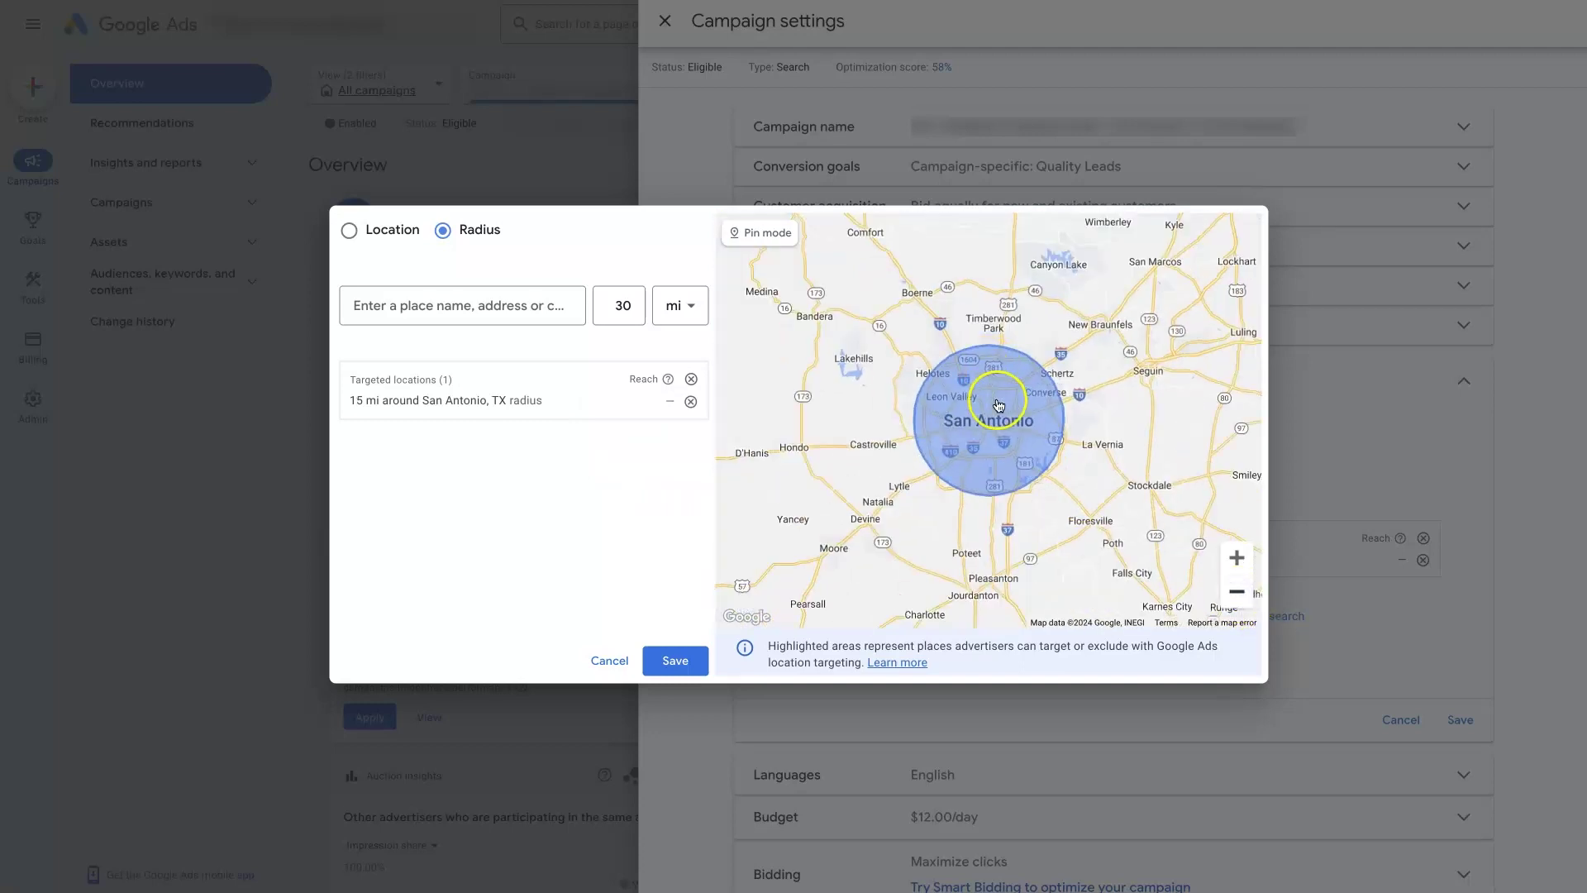
left_click_drag(993, 401, 946, 411)
left_click(759, 232)
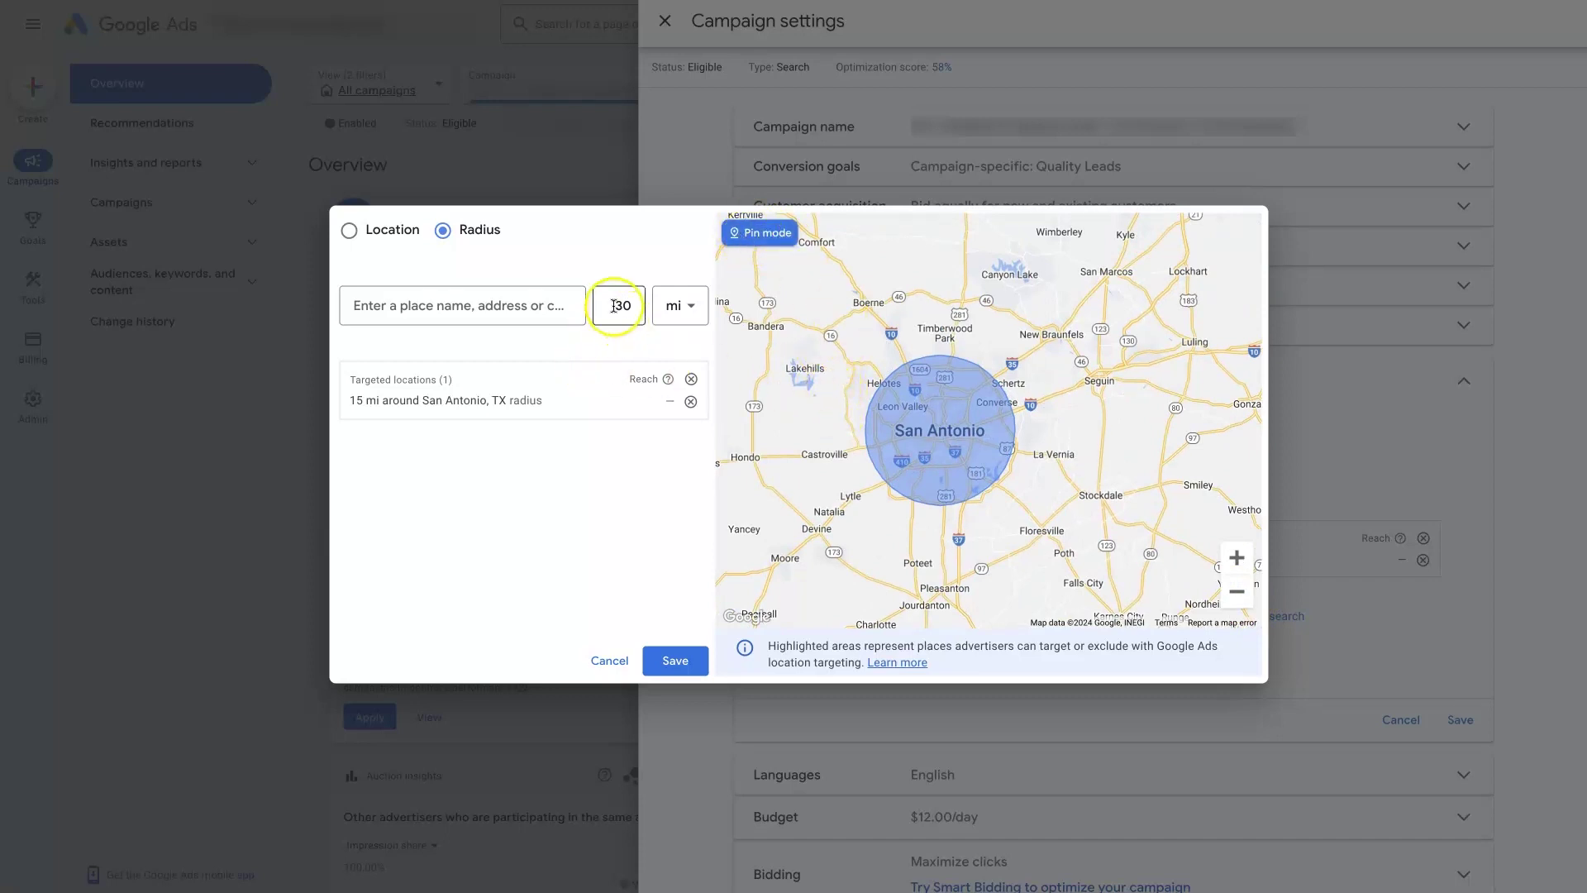
left_click(618, 306)
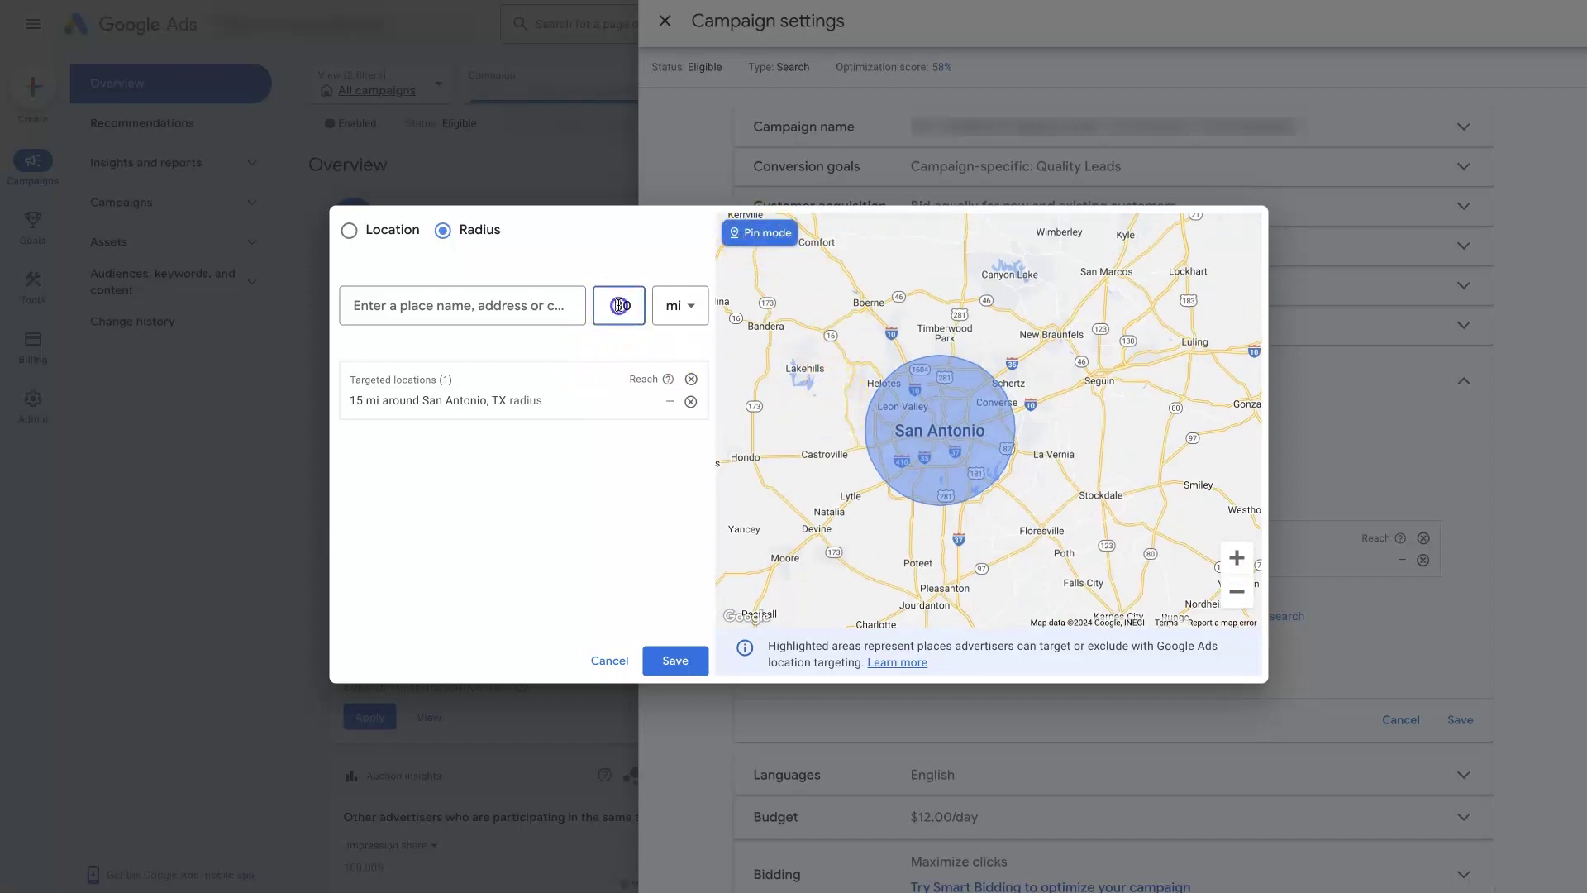
left_click(653, 340)
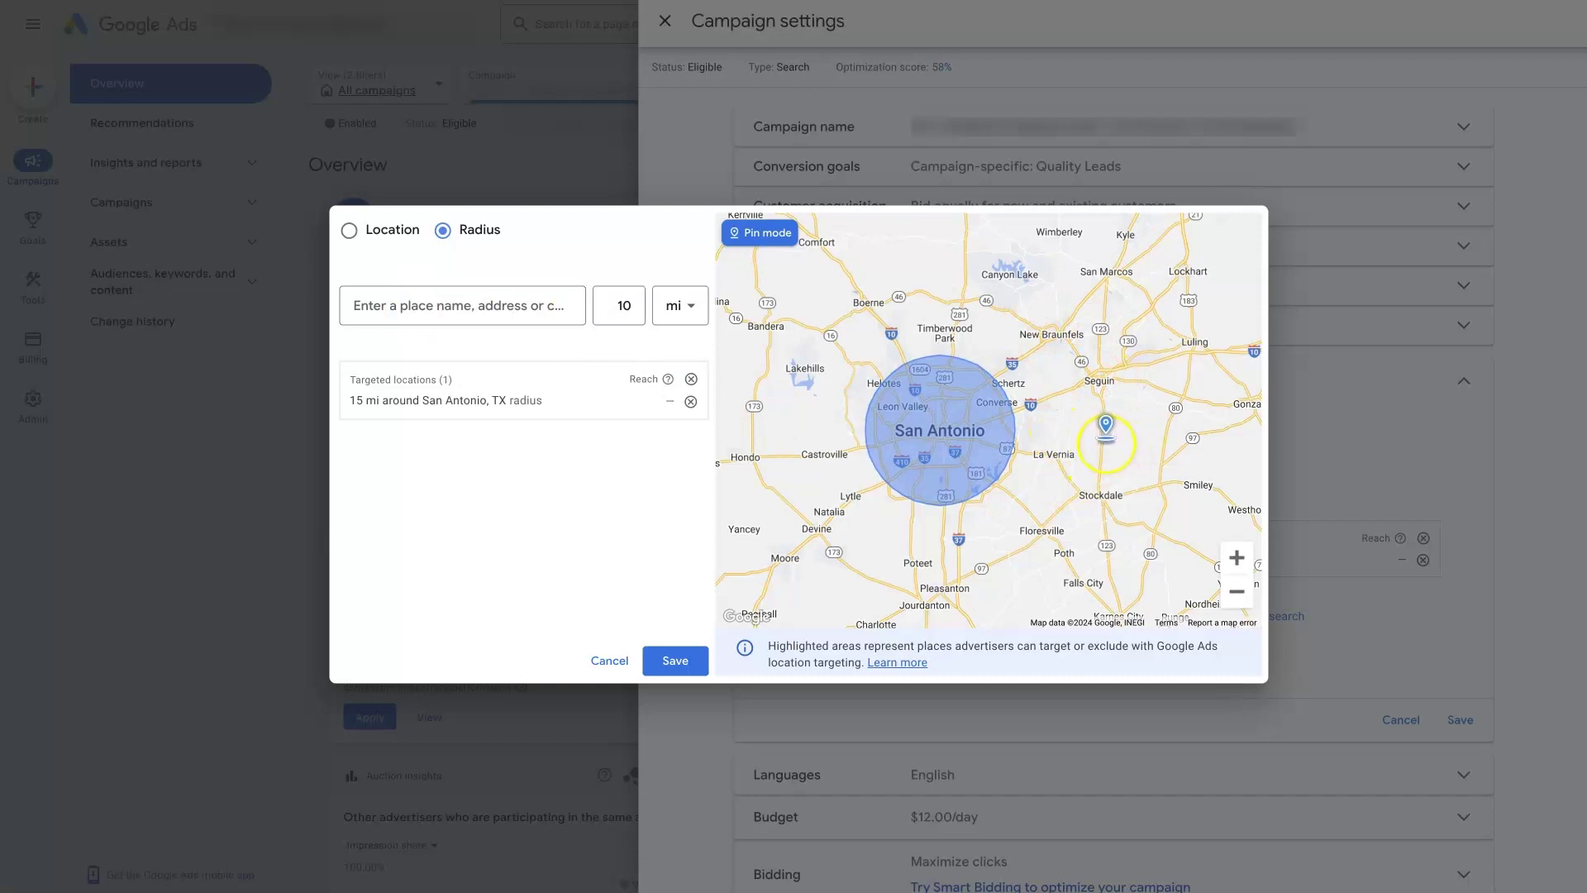
- Drop a pin east of San Antonio near La Vernia and target its 10 mi area
left_click(1104, 445)
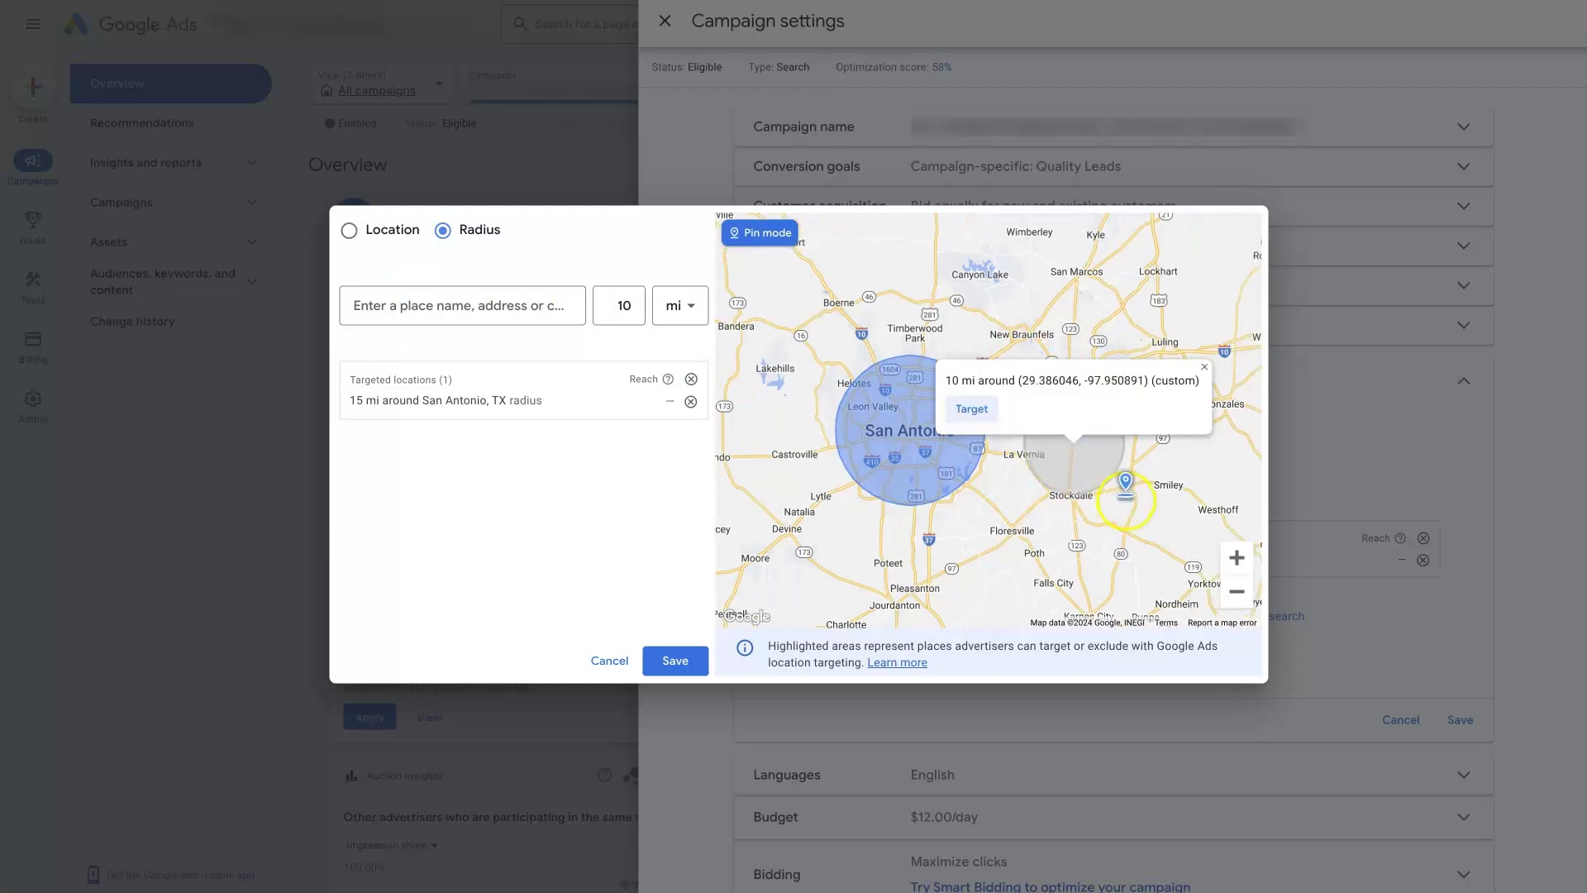
left_click(972, 409)
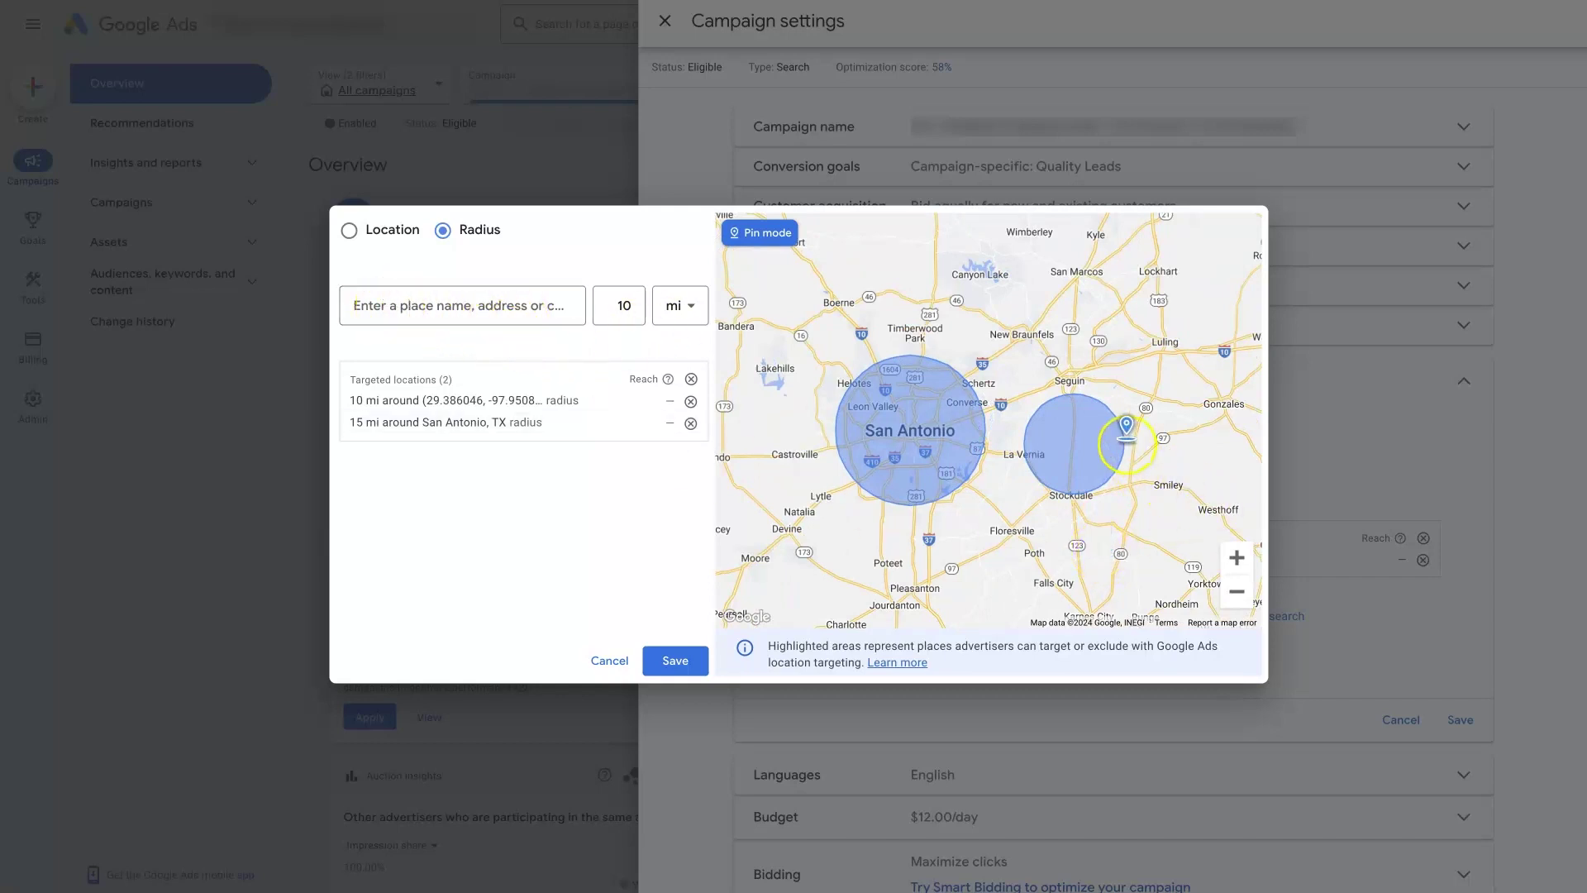
left_click(1083, 447)
left_click(1041, 412)
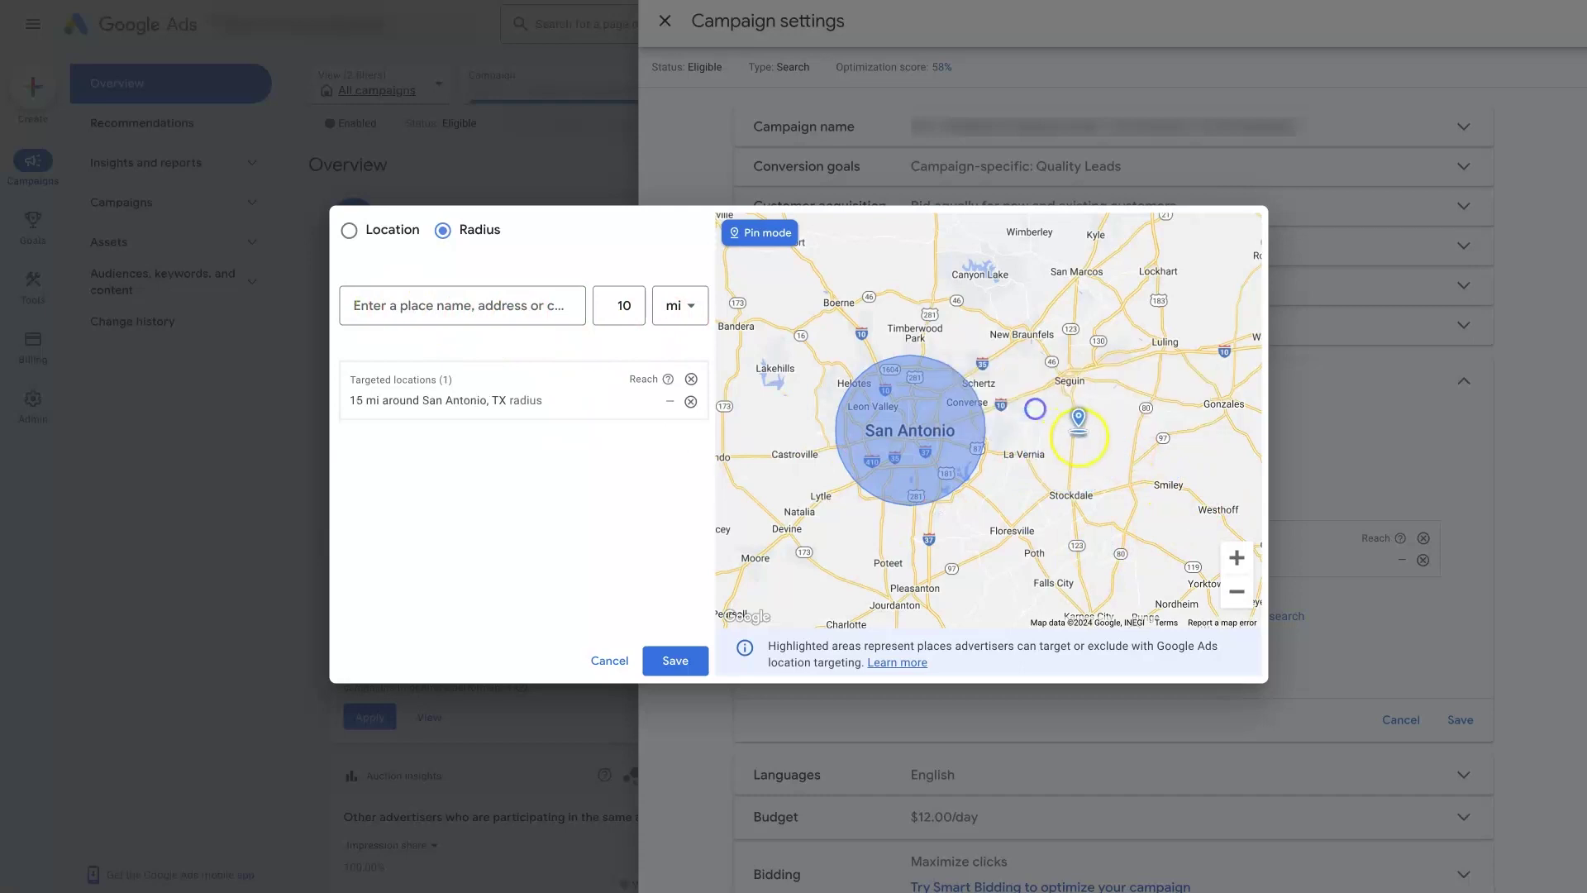
left_click(1077, 442)
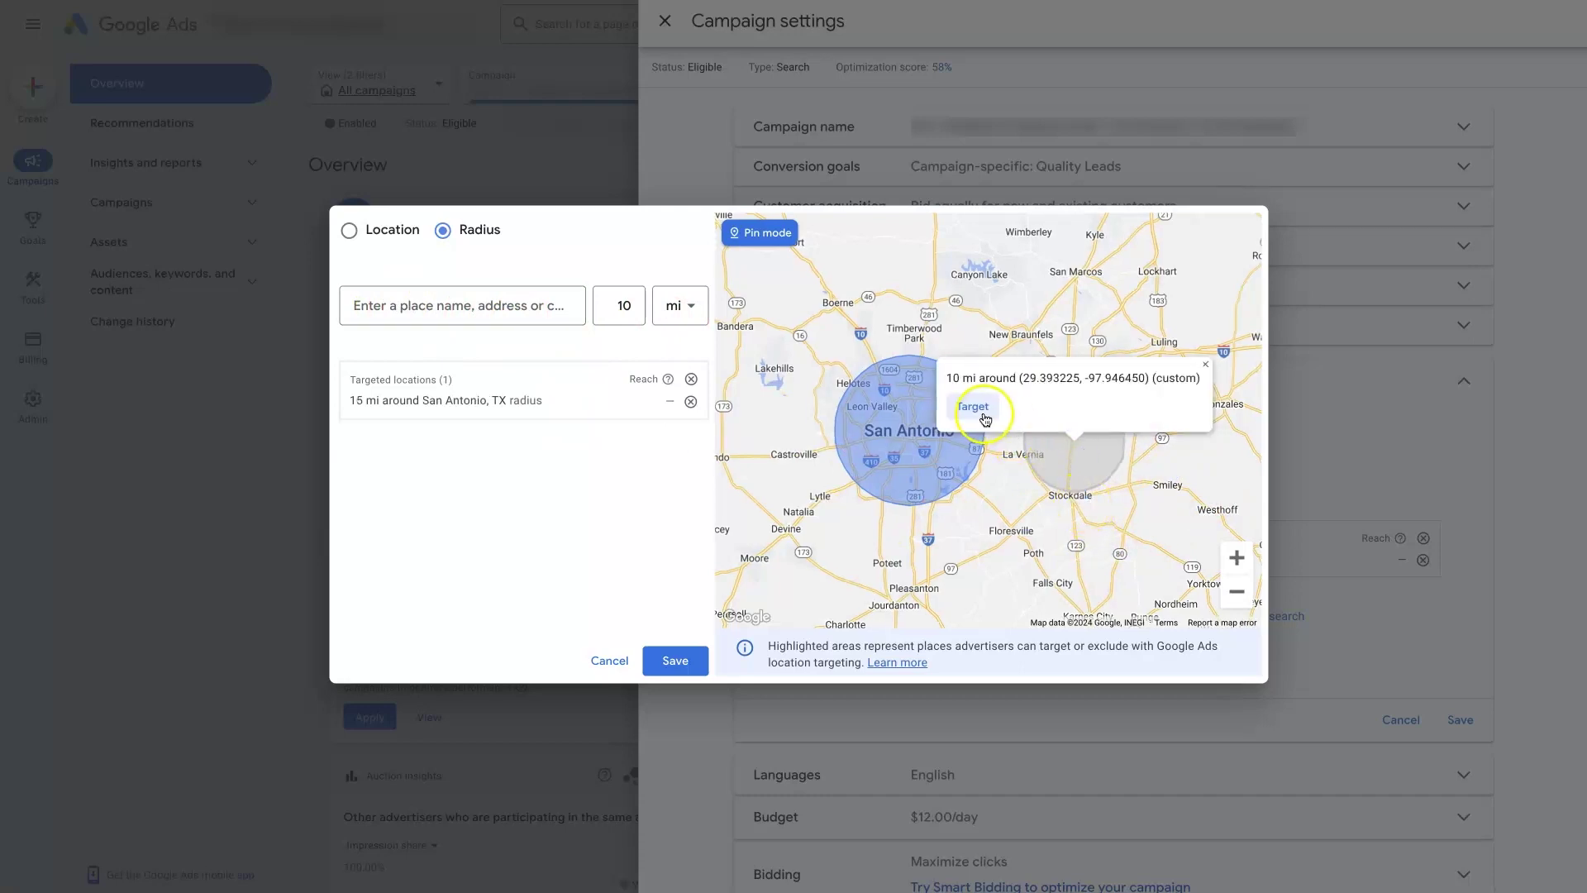
left_click(1071, 498)
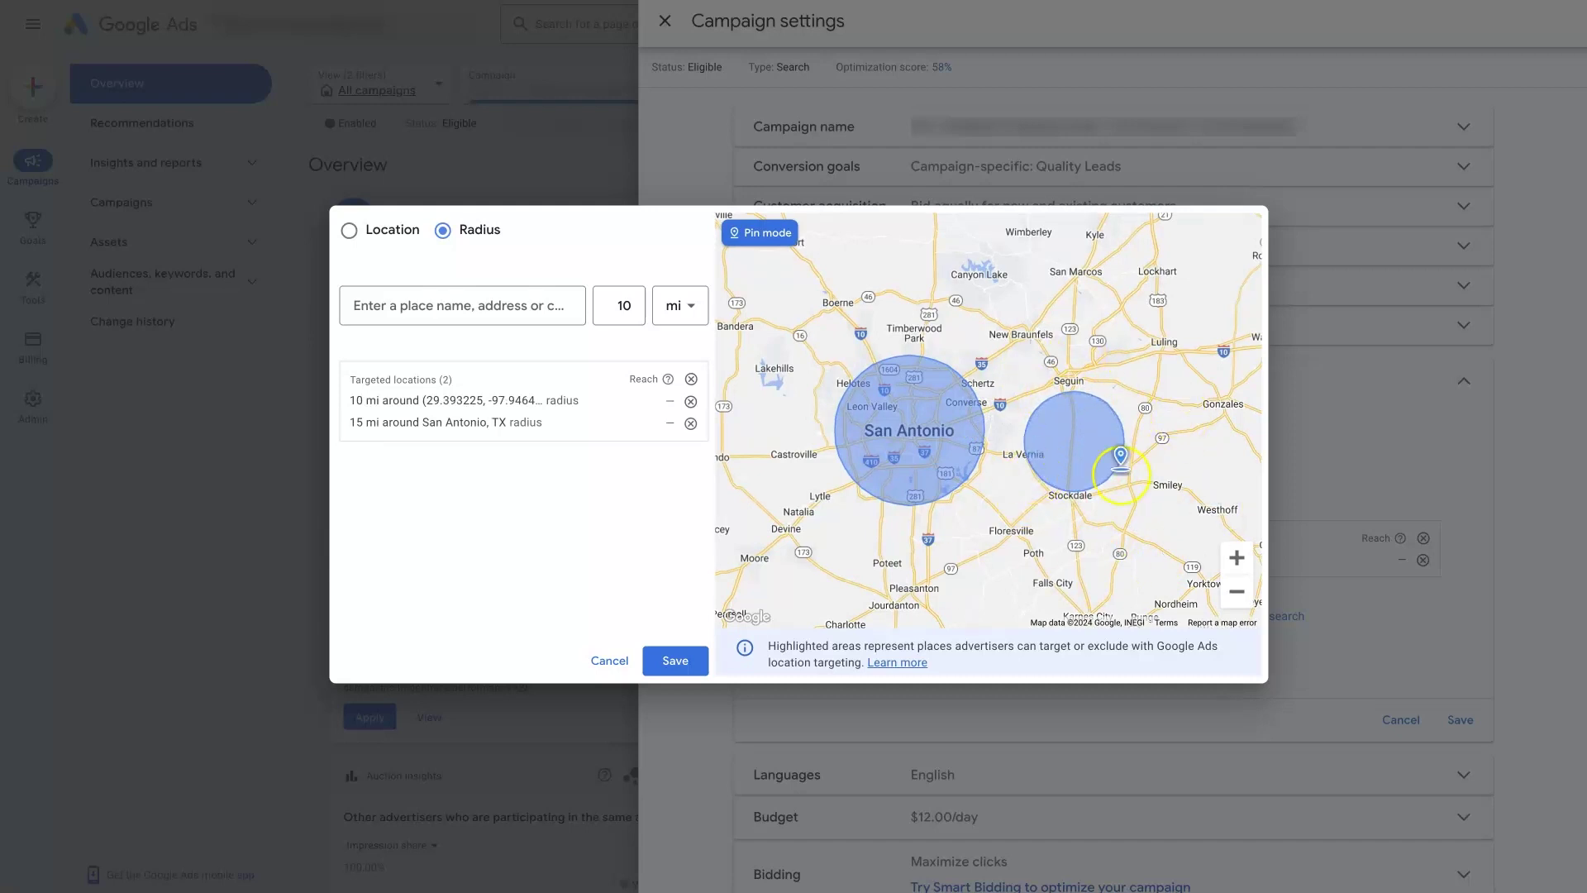
- Change the pinned target's radius from 10 to 20 mi
left_click(594, 401)
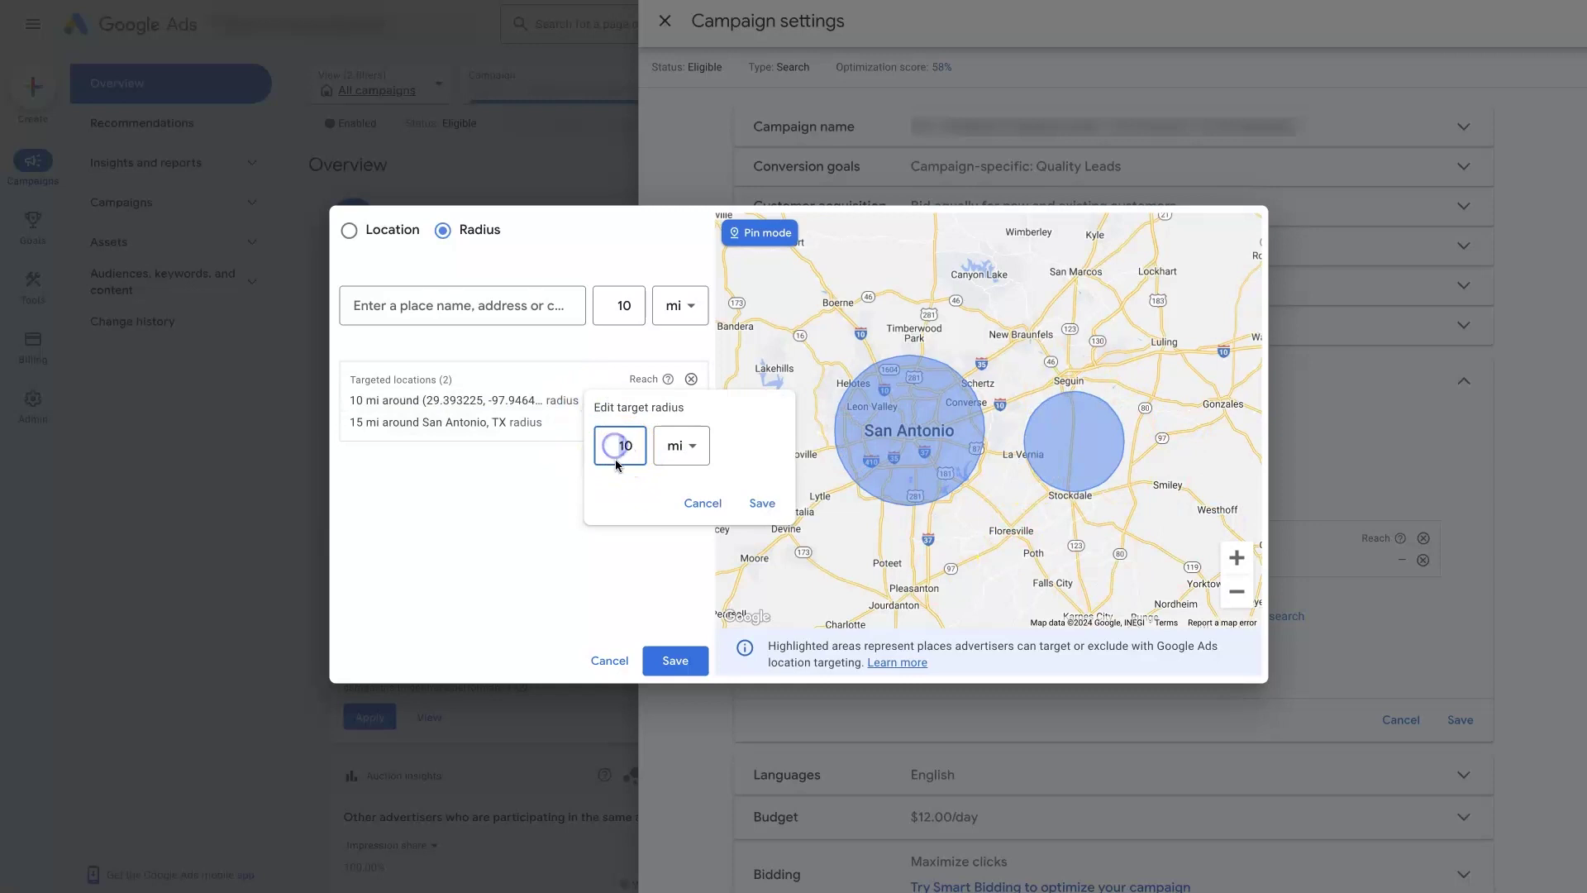
double_click(616, 463)
type("20")
left_click(762, 503)
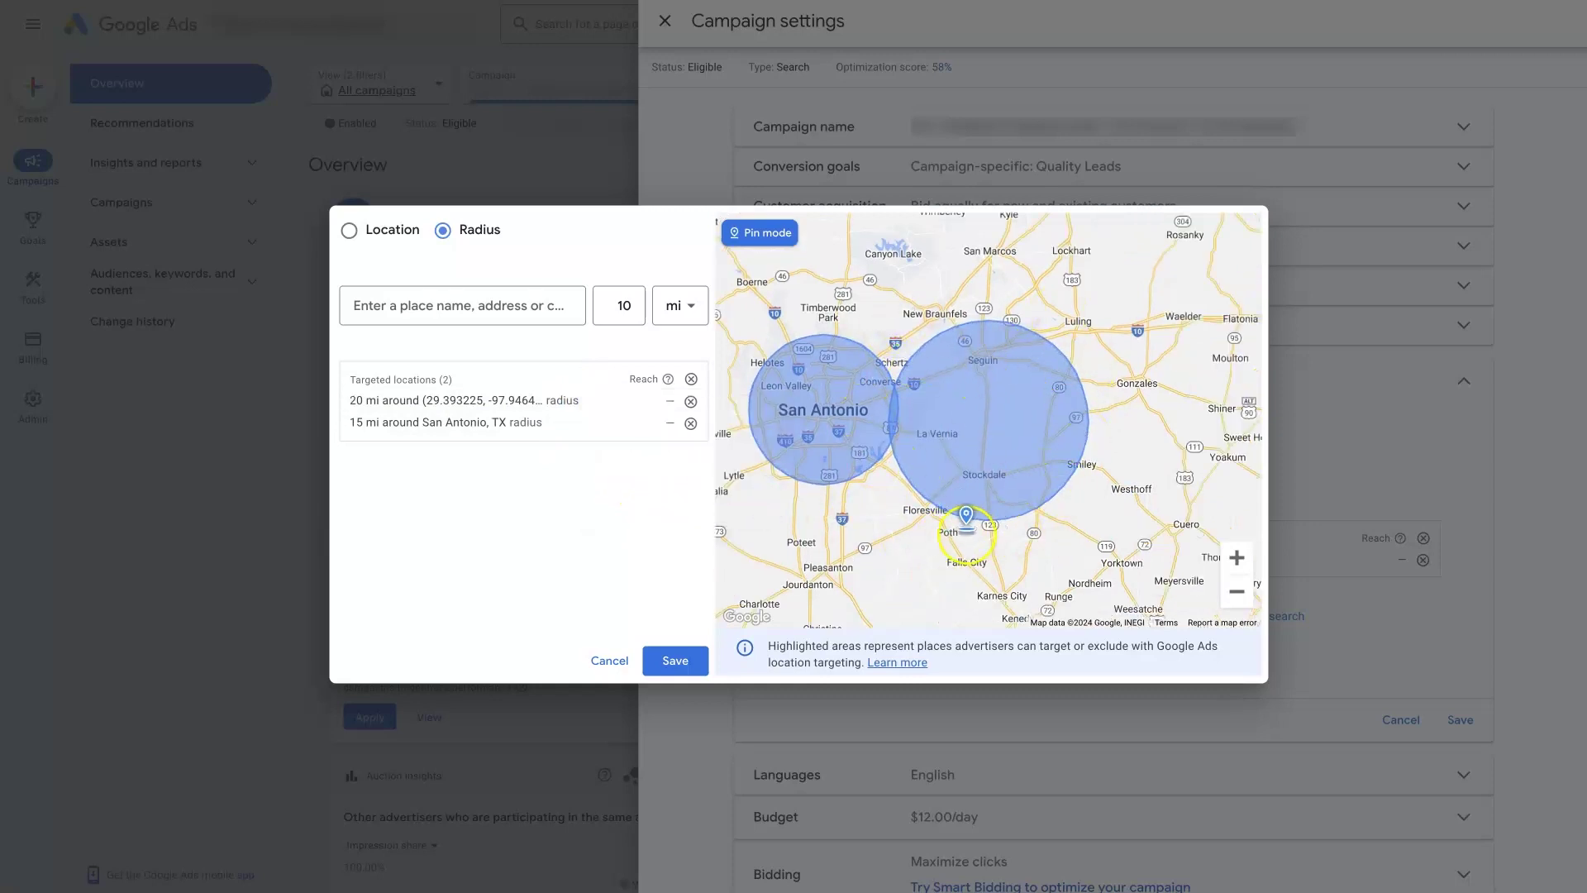
- Drop and target 10 mi pins near New Braunfels, Timberwood Park, Helotes, Castroville and Lytle
left_click(1003, 353)
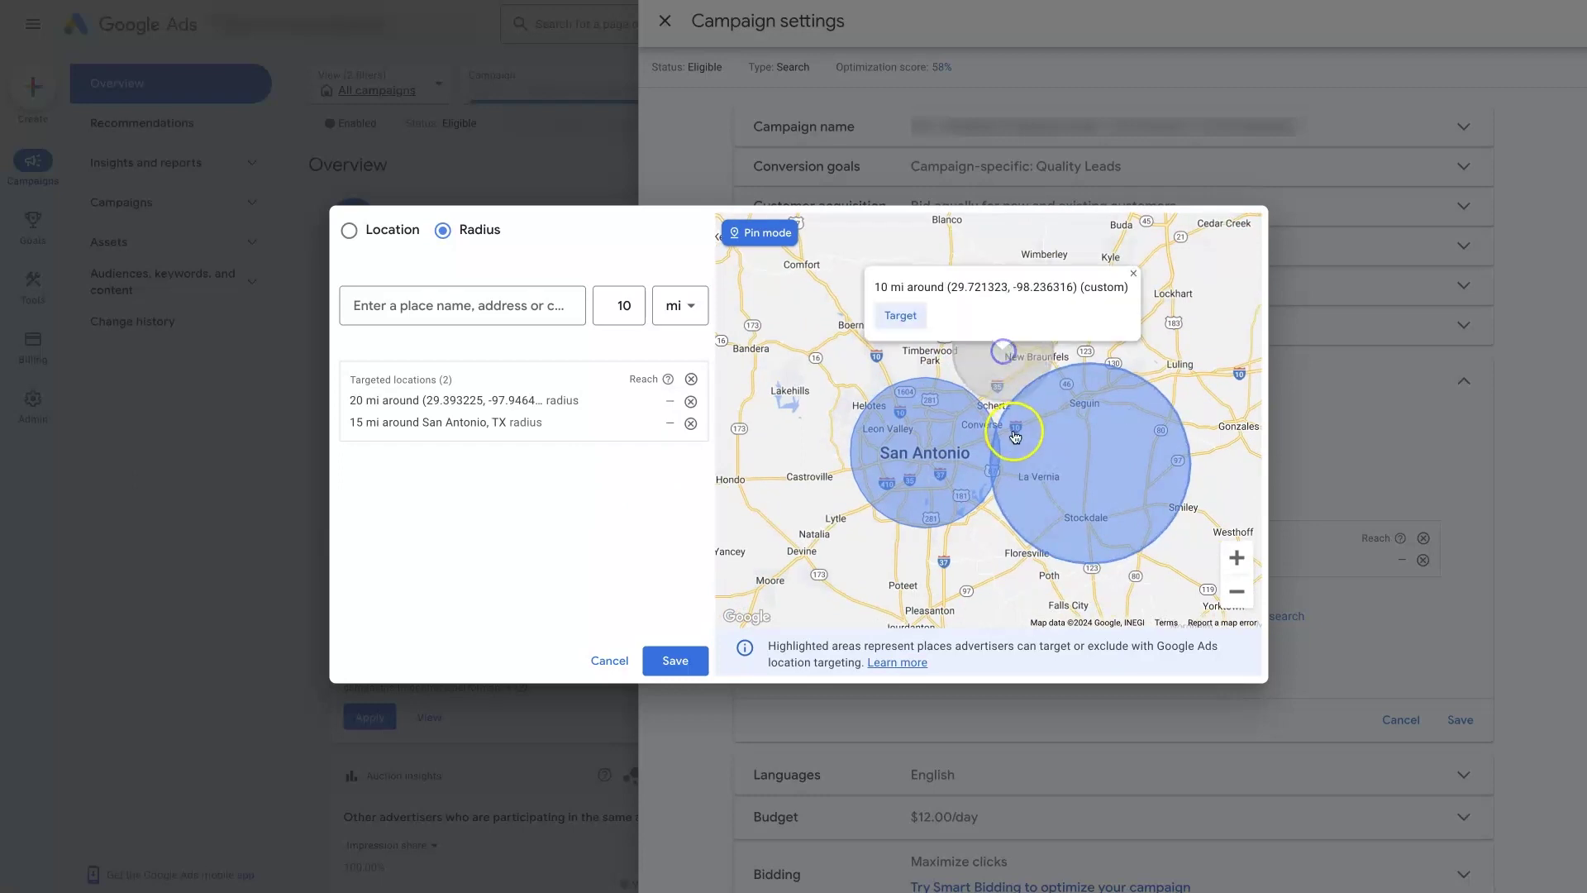
left_click(903, 317)
left_click(926, 362)
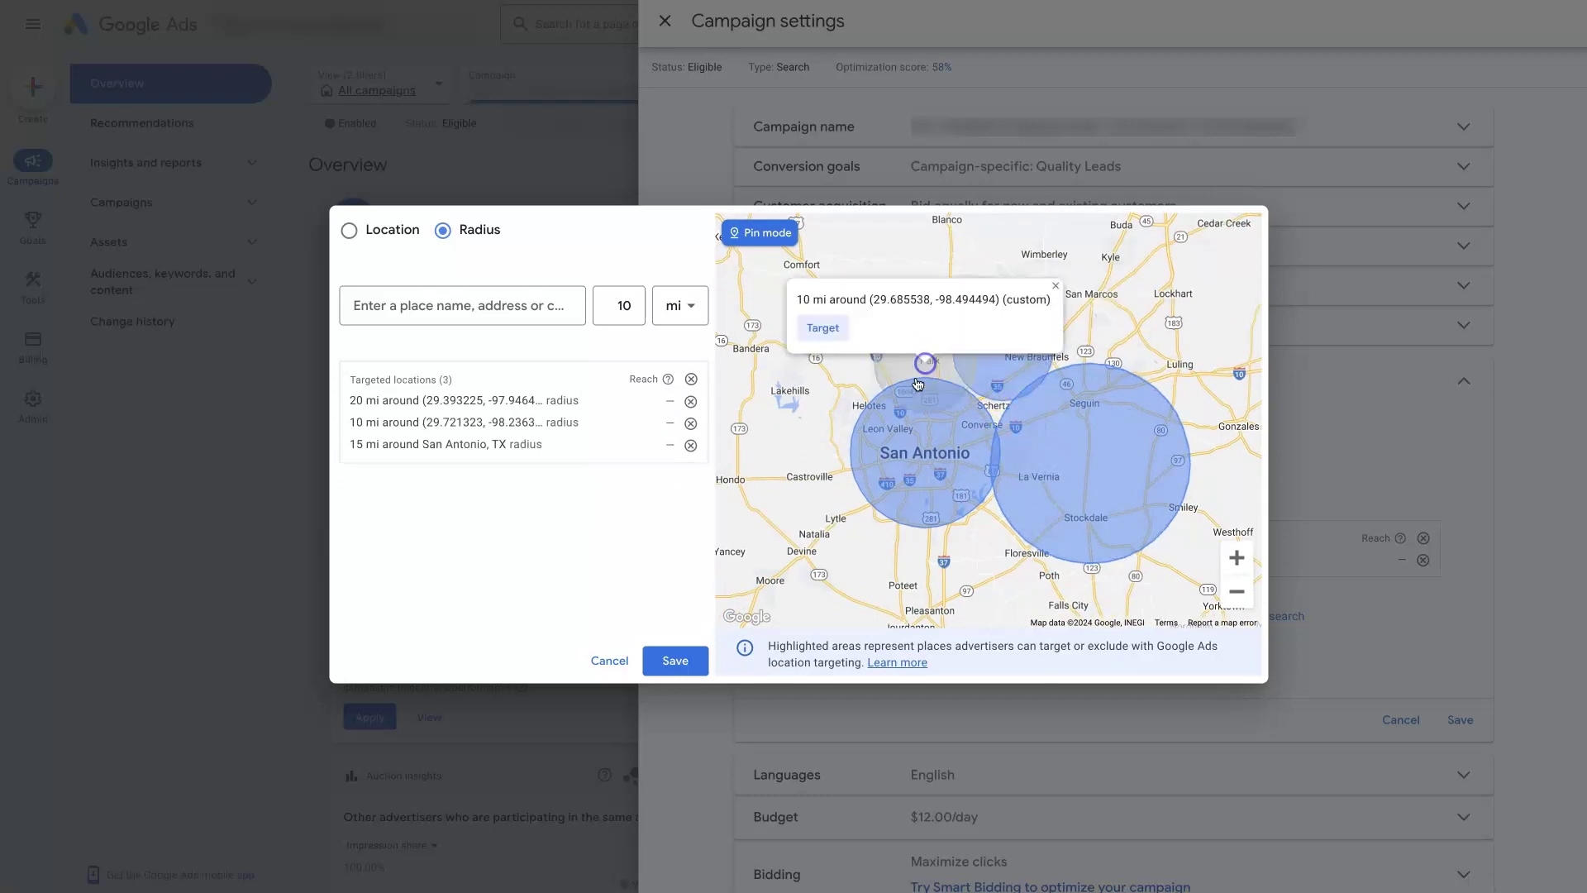
left_click(821, 324)
left_click(855, 385)
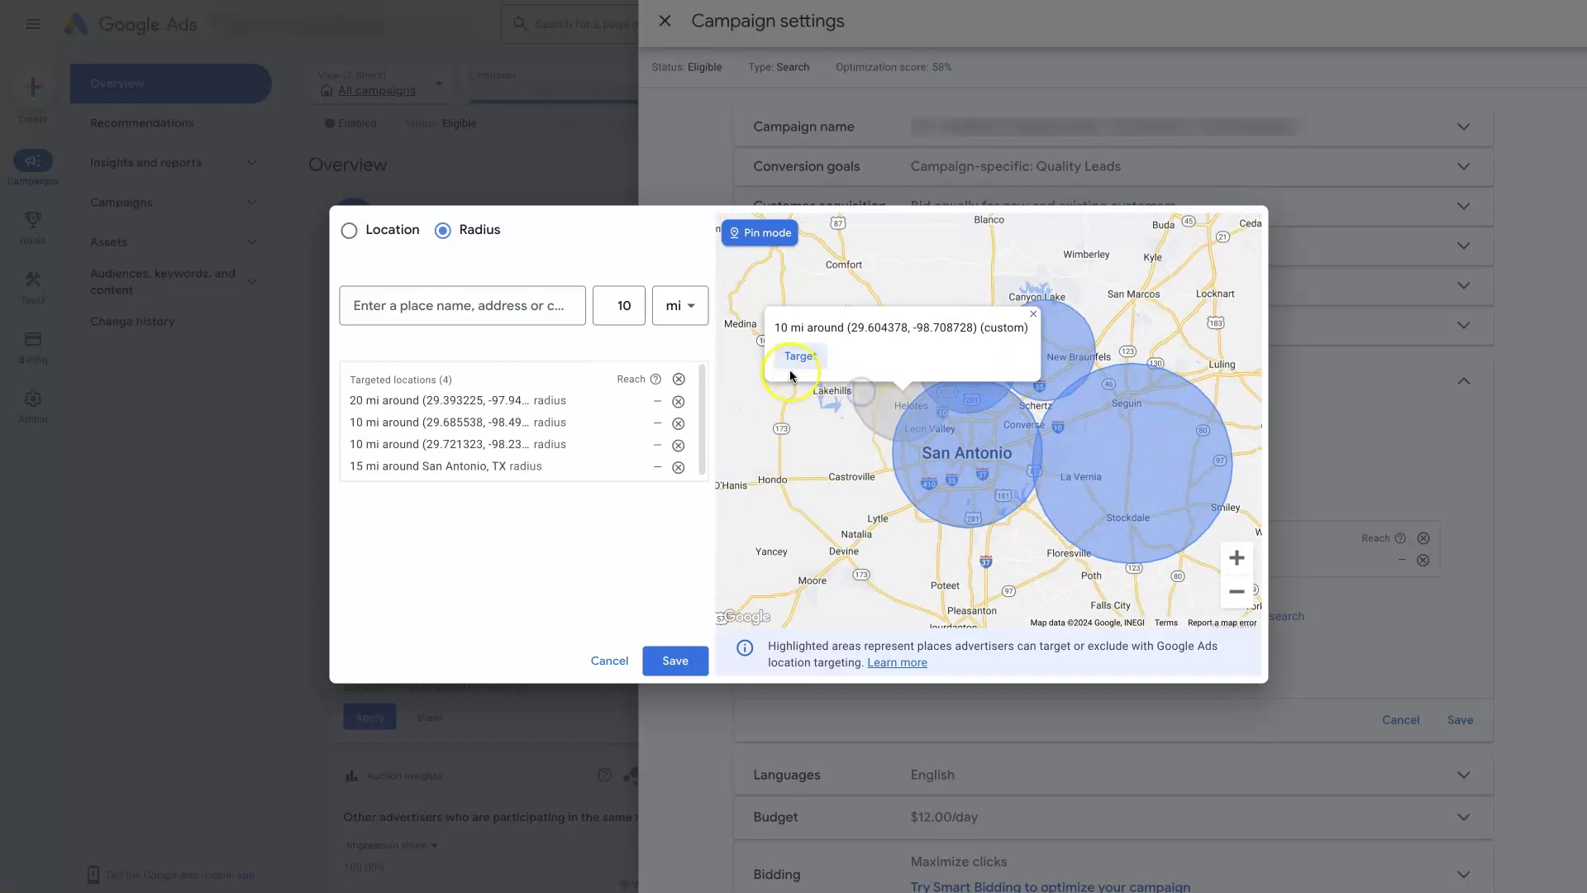
left_click(790, 358)
left_click(873, 460)
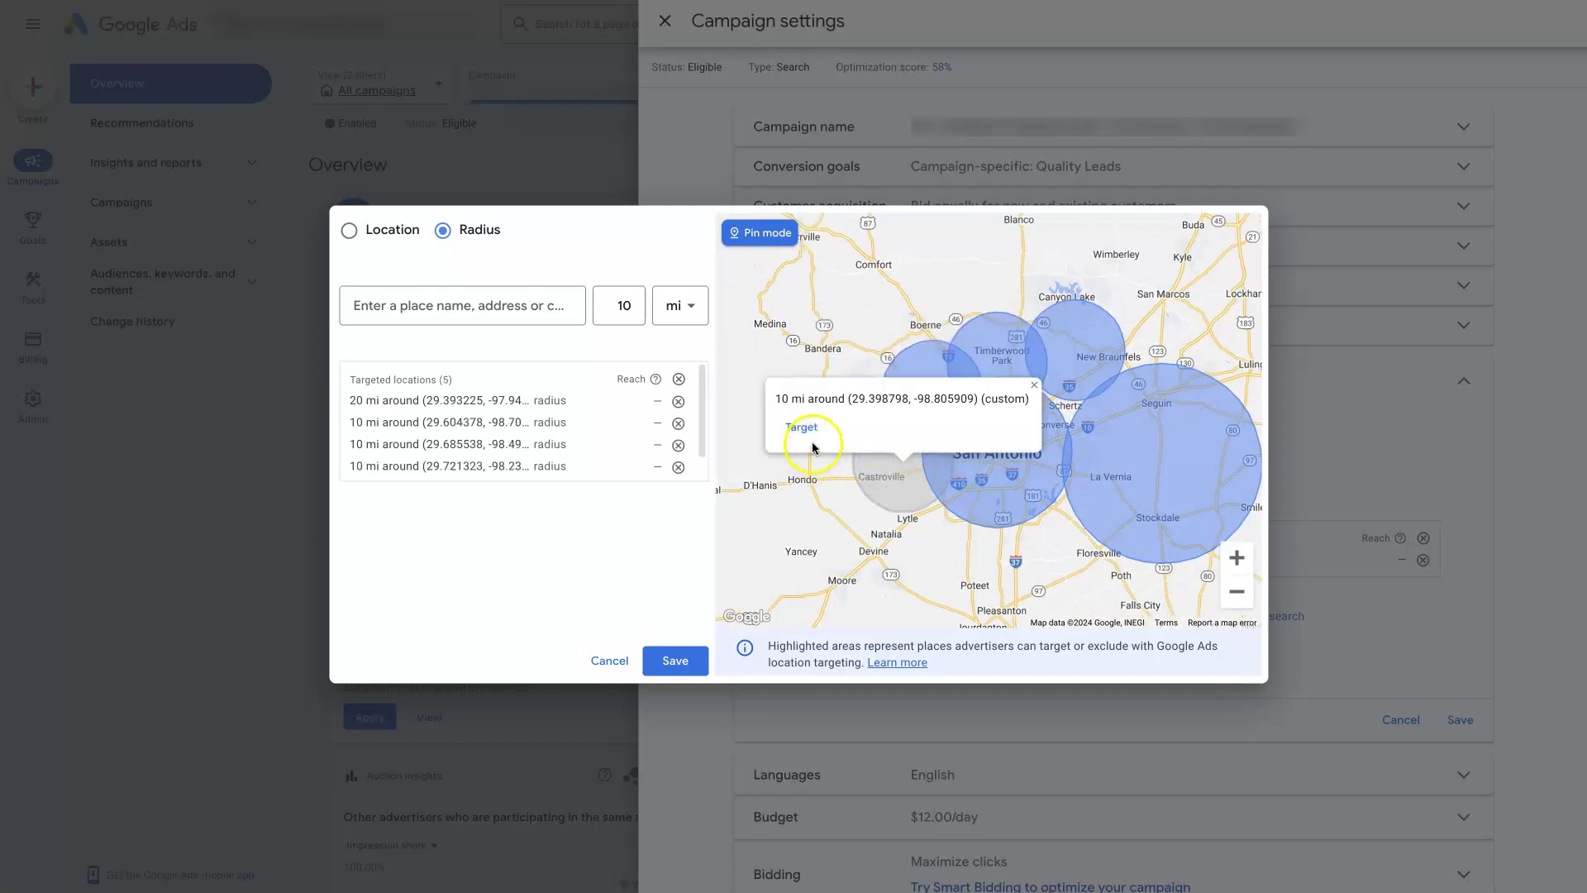
left_click(811, 440)
left_click(827, 489)
left_click(1019, 553)
left_click(1145, 469)
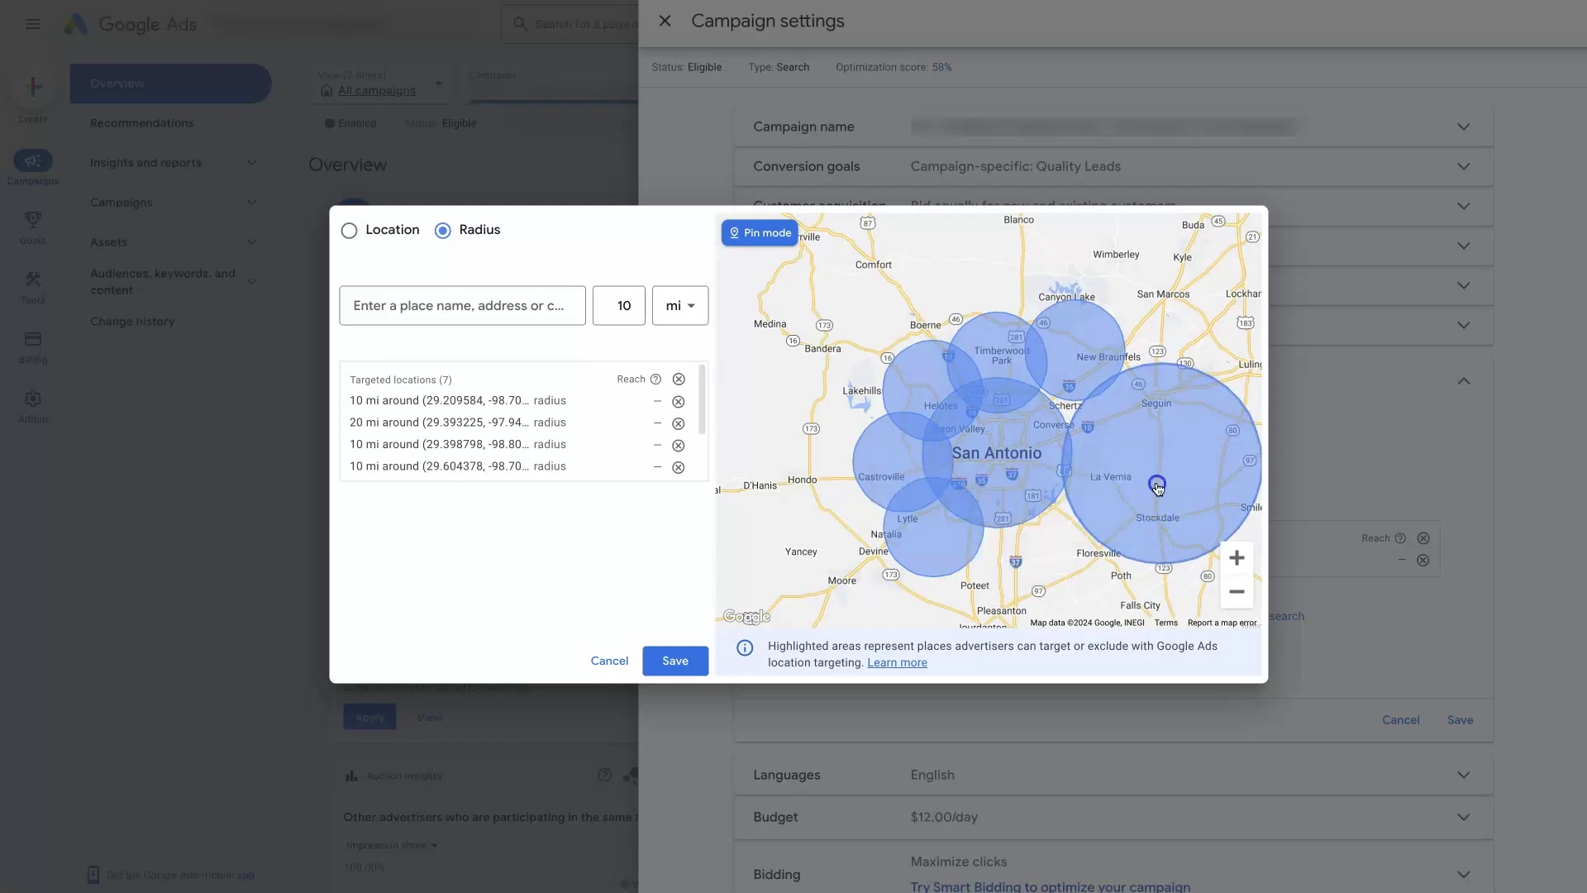
- Remove the Seguin, New Braunfels, Timberwood Park, Helotes, Castroville and Lytle circles
left_click(1154, 478)
left_click(1081, 470)
left_click(1001, 351)
left_click(951, 324)
left_click(920, 341)
left_click(868, 328)
left_click(850, 372)
left_click(856, 358)
left_click(865, 460)
left_click(848, 427)
left_click(930, 529)
left_click(891, 493)
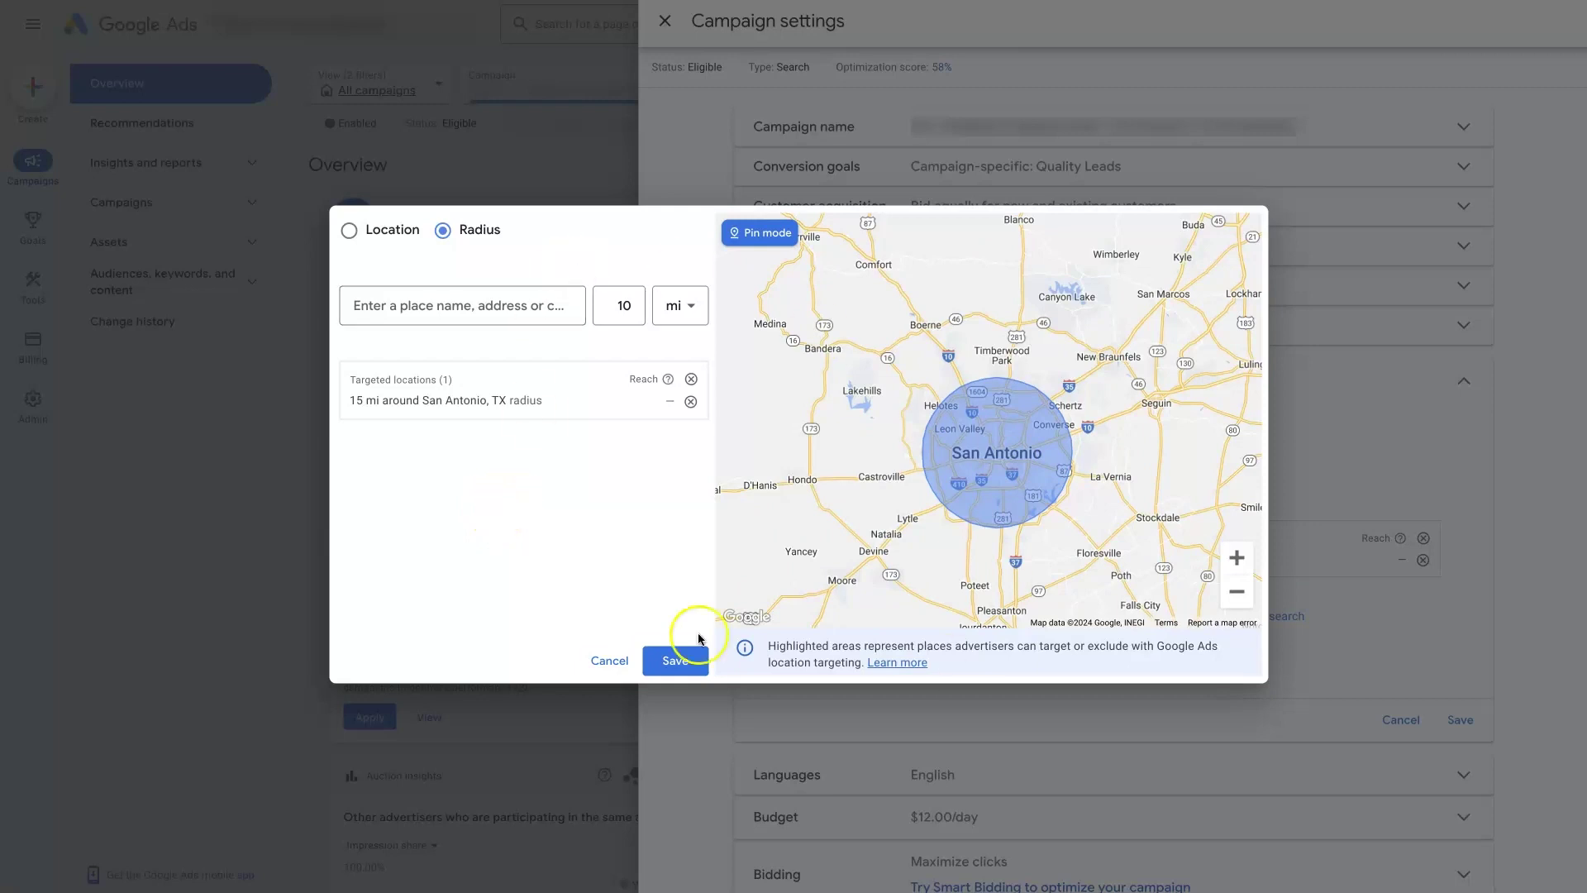
- Save the location list containing only the 15 mi San Antonio, TX radius
left_click(666, 663)
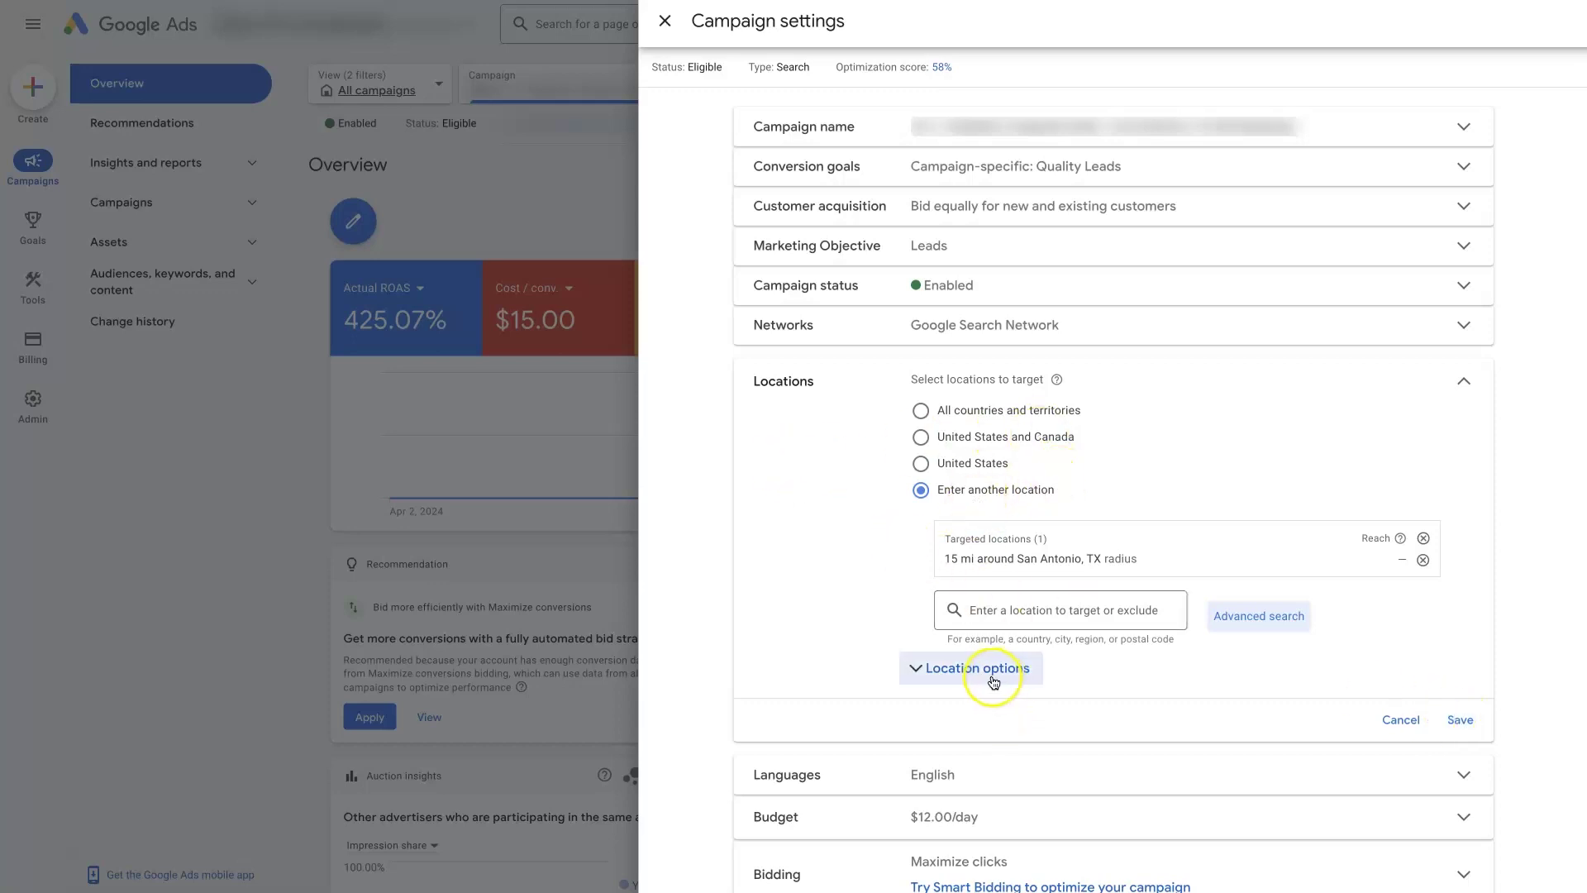
- Switch location targeting to 'Presence or interest' and reopen the advanced location map
left_click(918, 678)
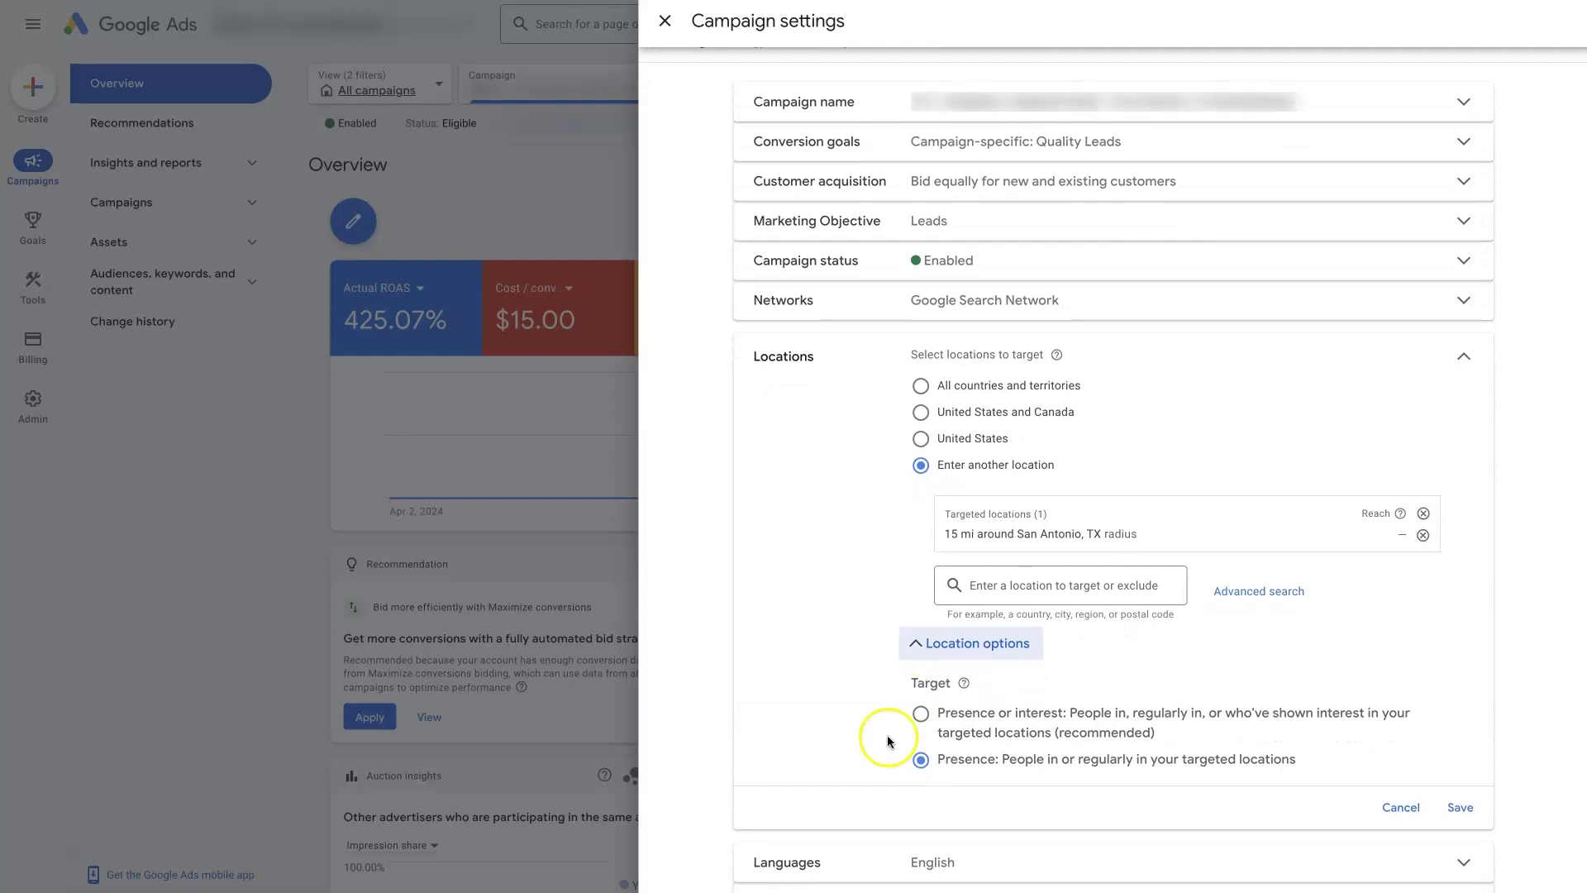
left_click(923, 714)
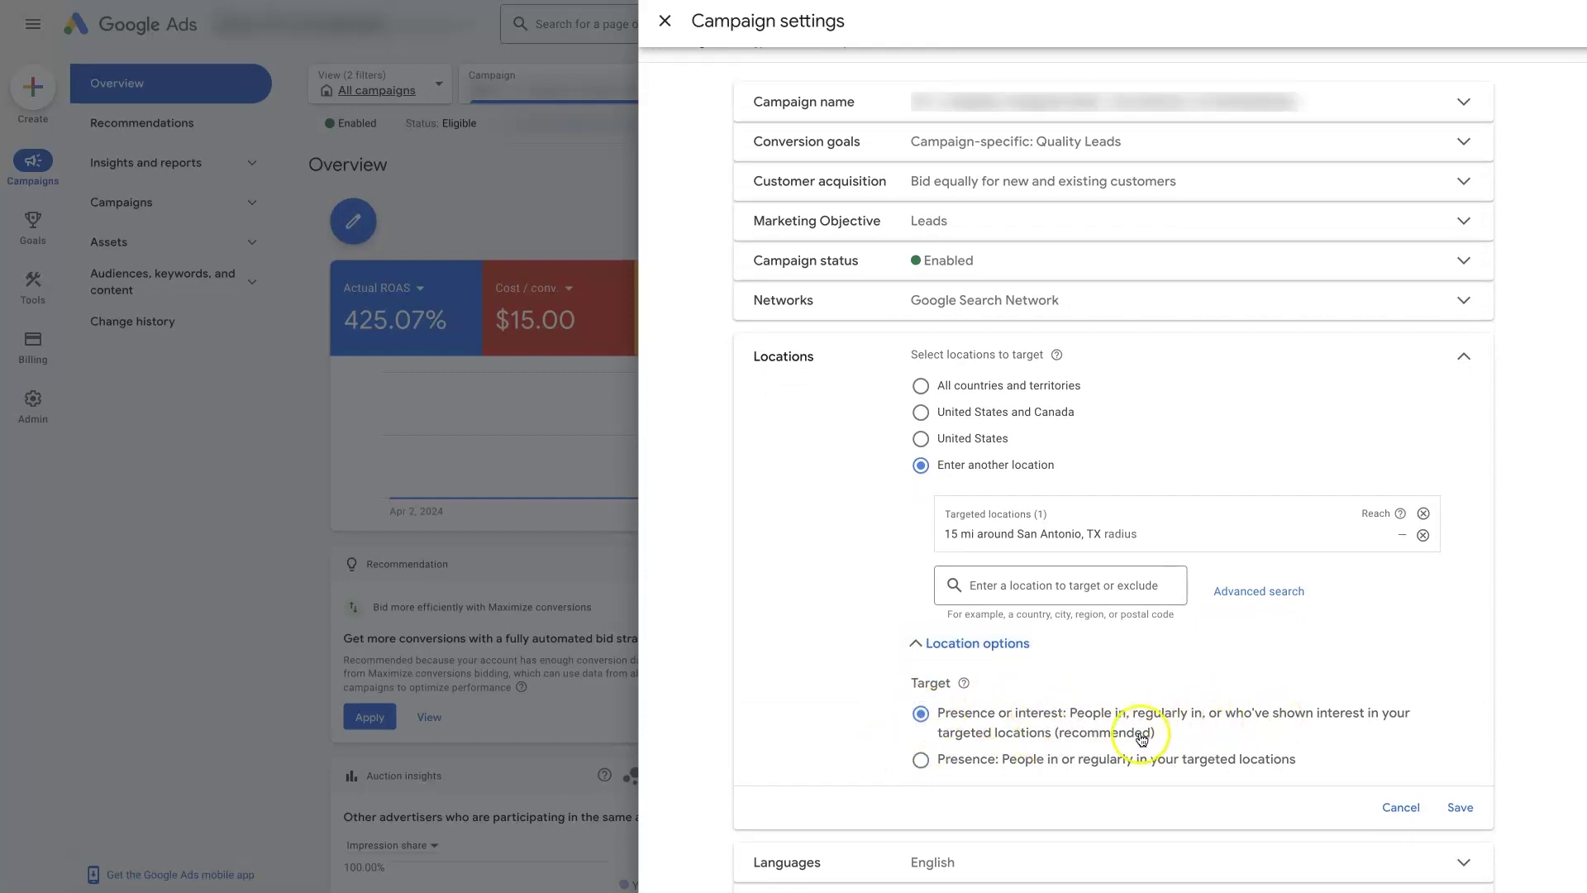
left_click(1300, 593)
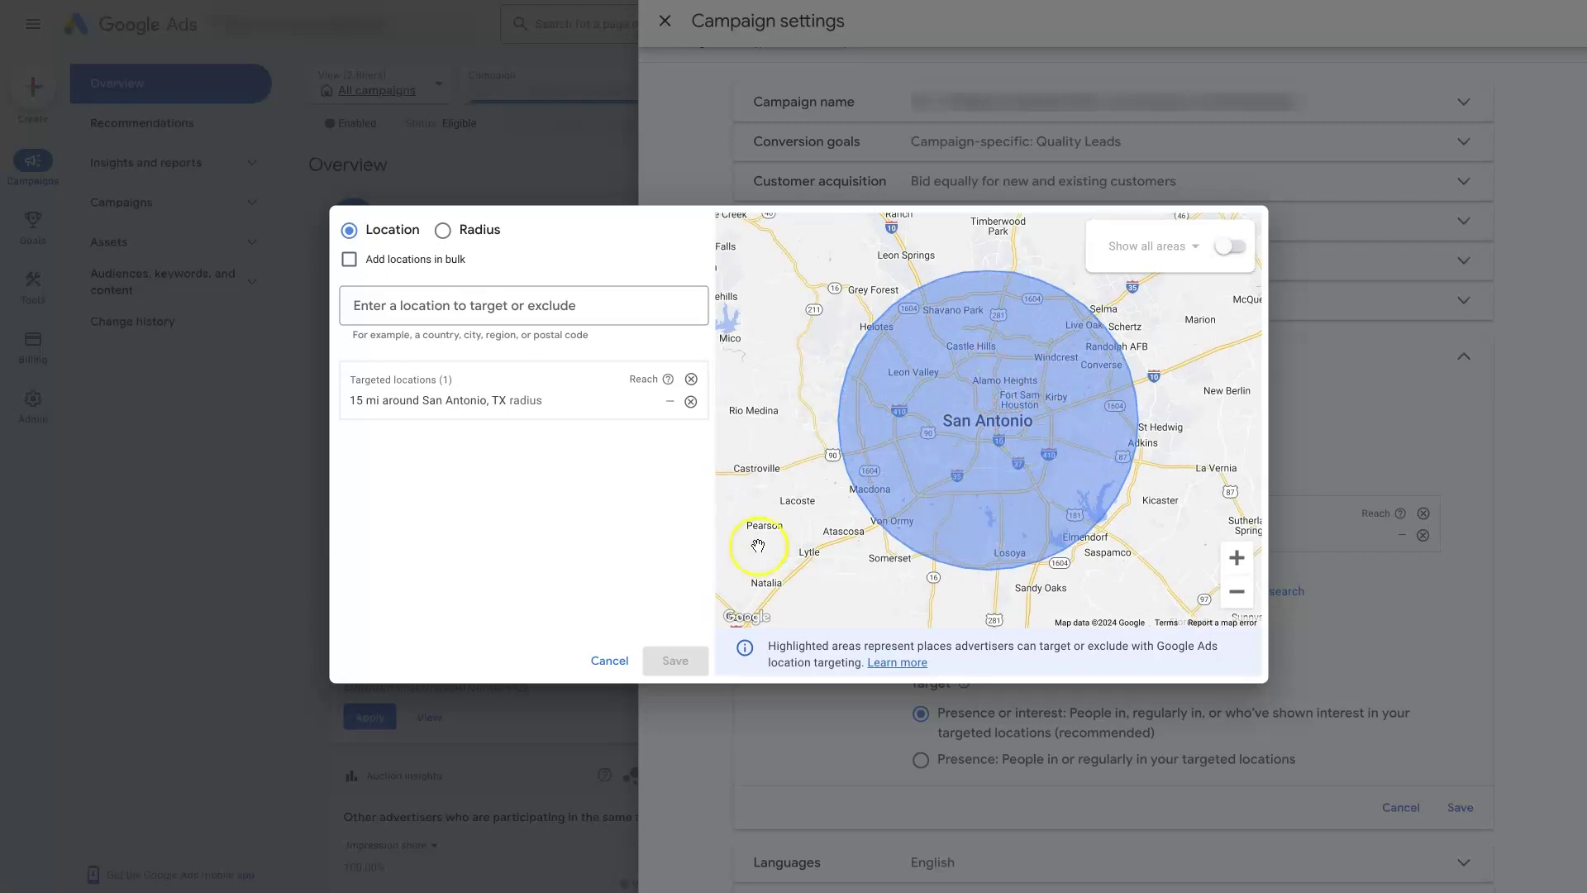
- Cancel the Advanced search map, keeping the 15 mi San Antonio, TX radius
left_click(619, 661)
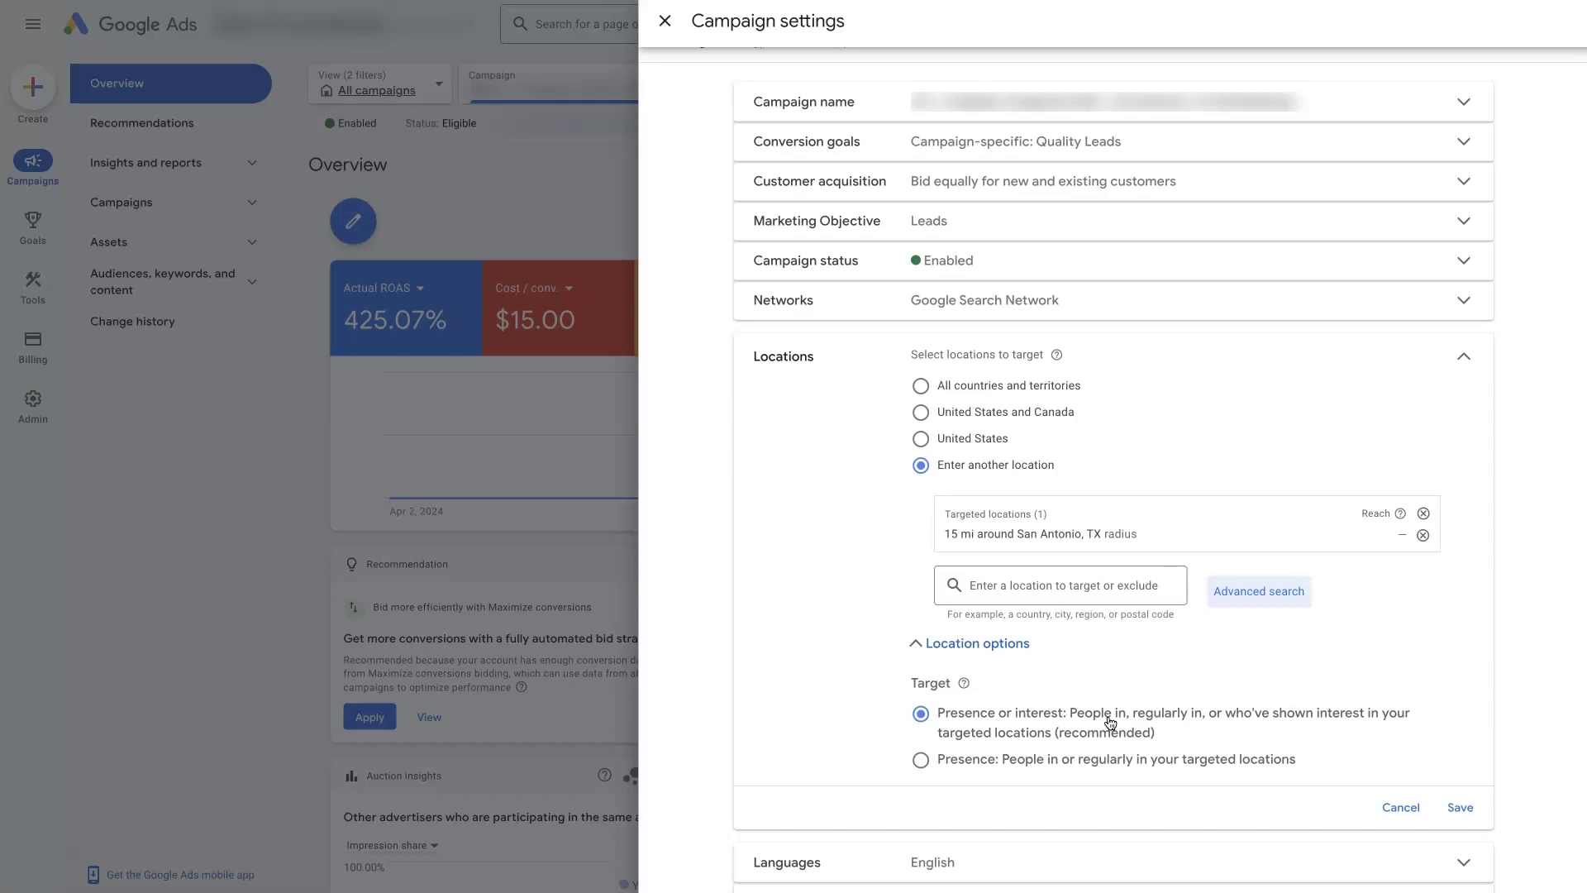
- Change the Target option to 'Presence' only and reopen the advanced location map
left_click(921, 760)
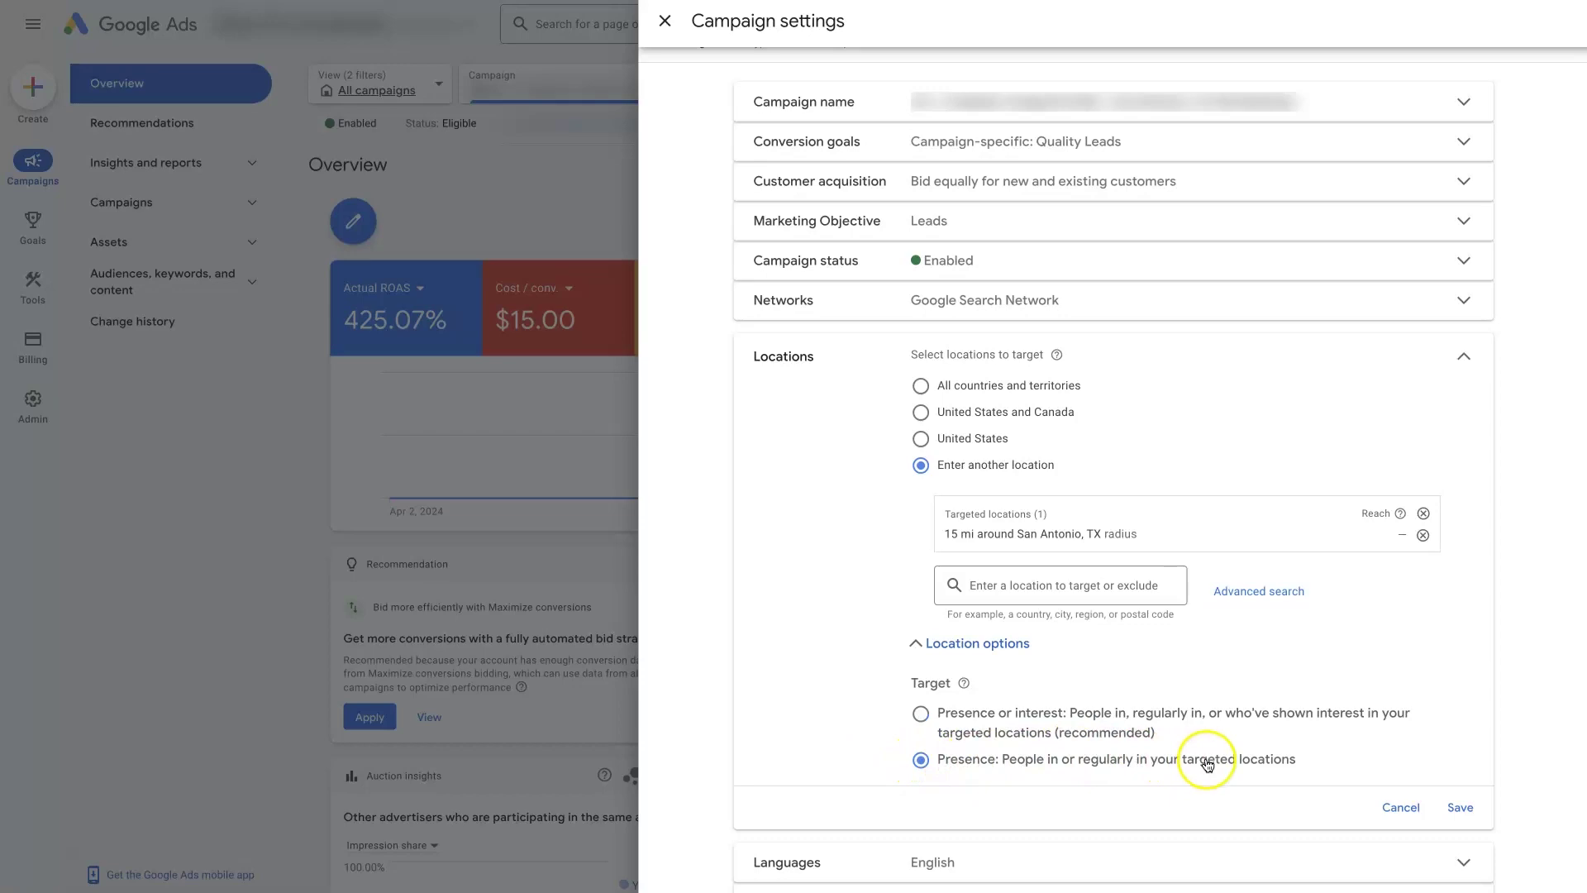
left_click(1261, 591)
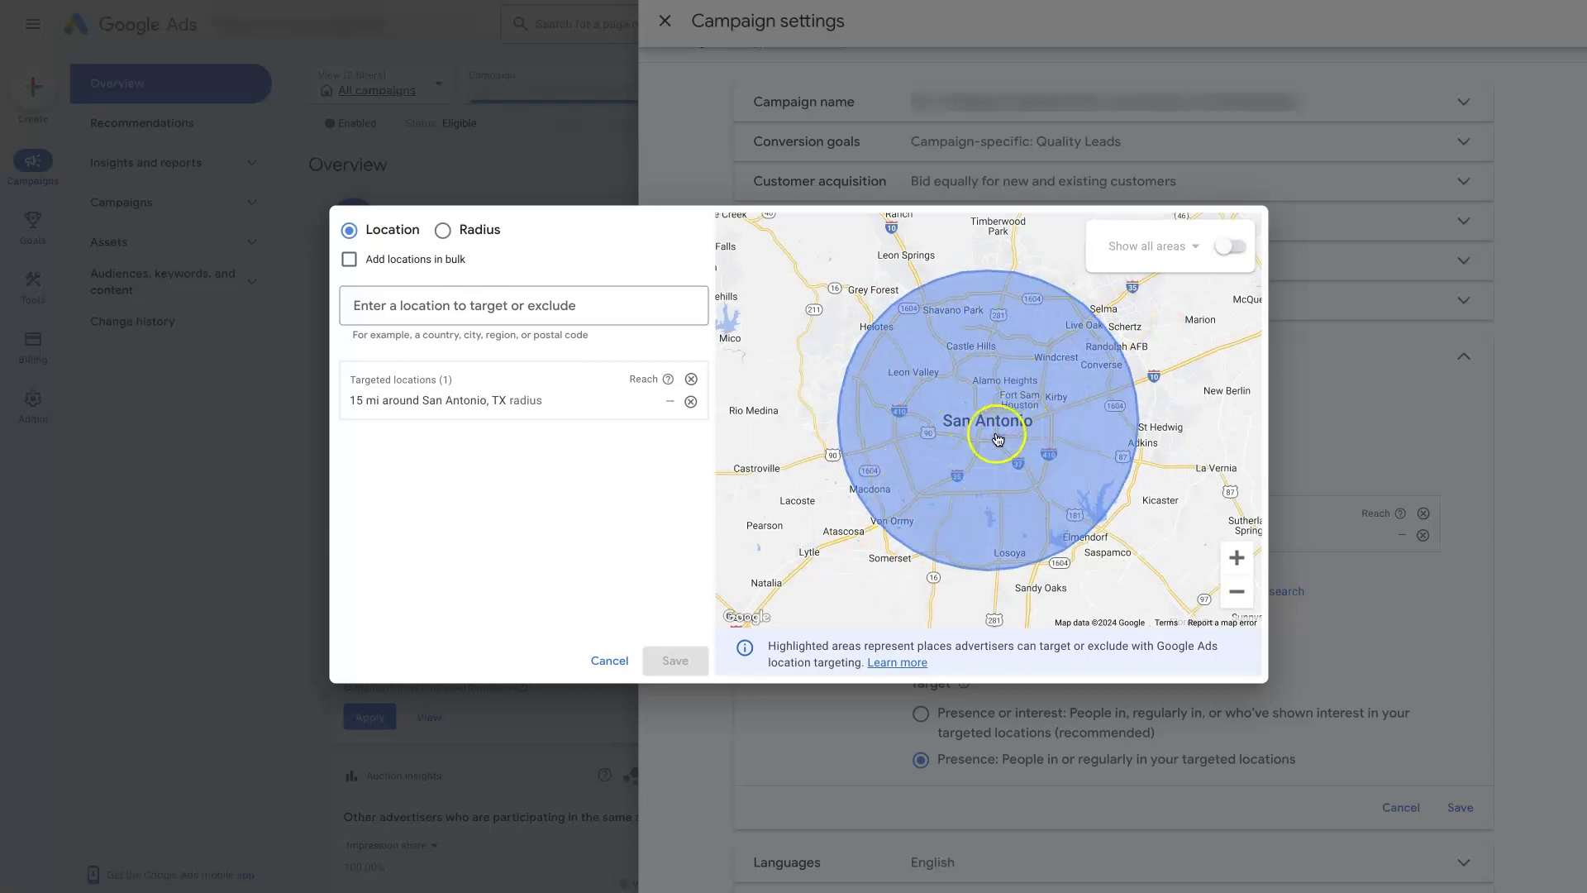
- Cancel the map editor, leaving Presence targeting on the 15 mi San Antonio, TX radius
left_click(609, 661)
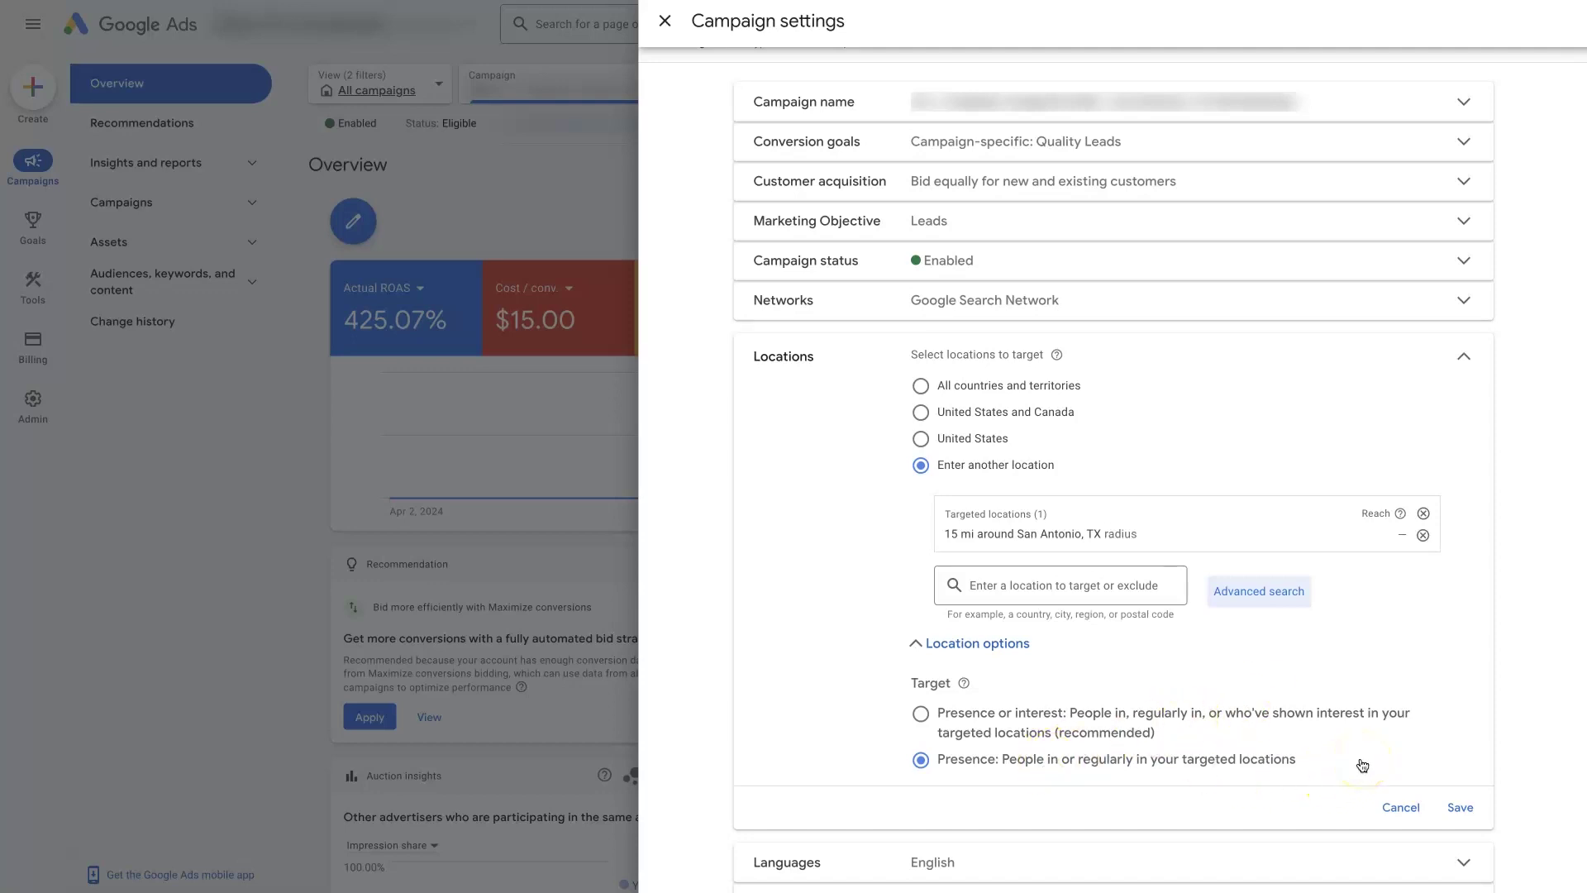
- Save the location settings, suppressing future removal warnings and confirming removal of the extra locations
left_click(1466, 814)
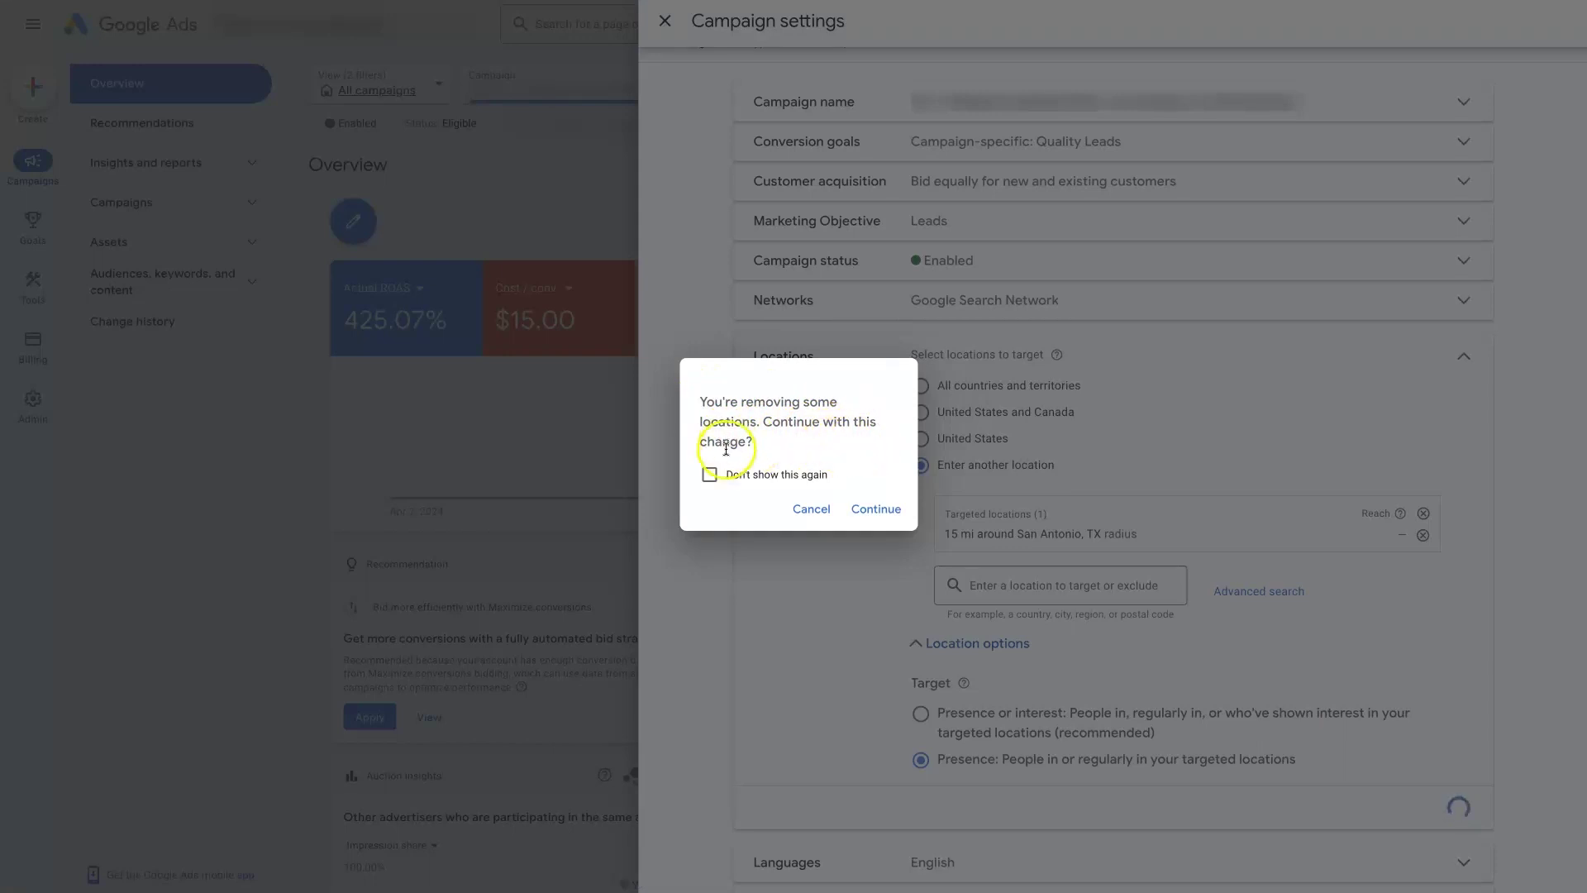
left_click(709, 473)
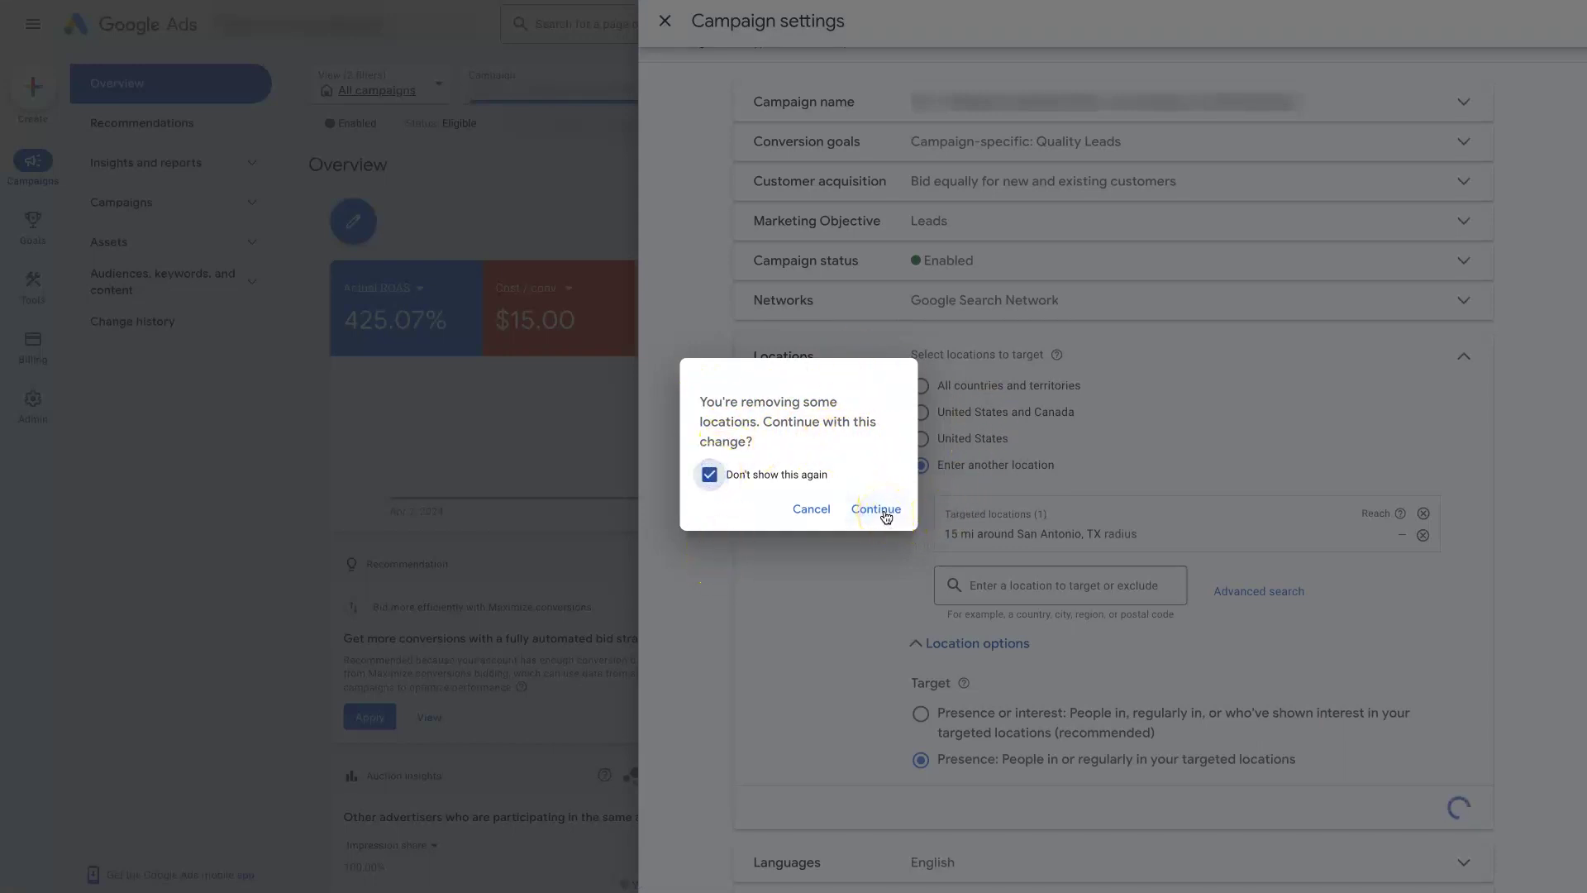
left_click(885, 511)
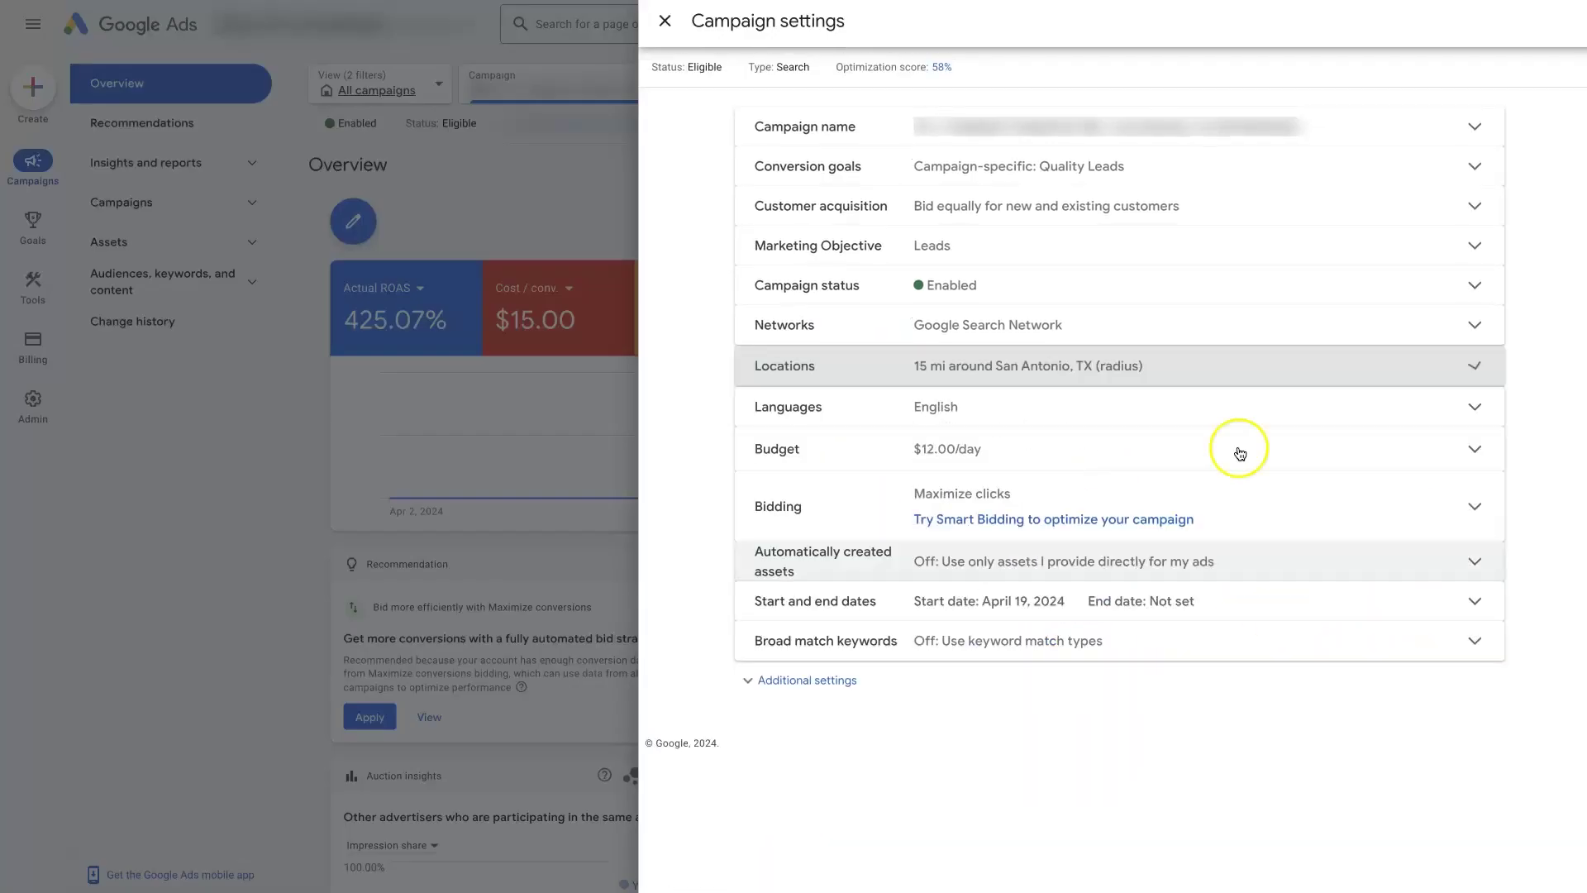
- Expand the saved Locations setting to review the 15 mi San Antonio, TX radius
left_click(1203, 368)
left_click(1271, 619)
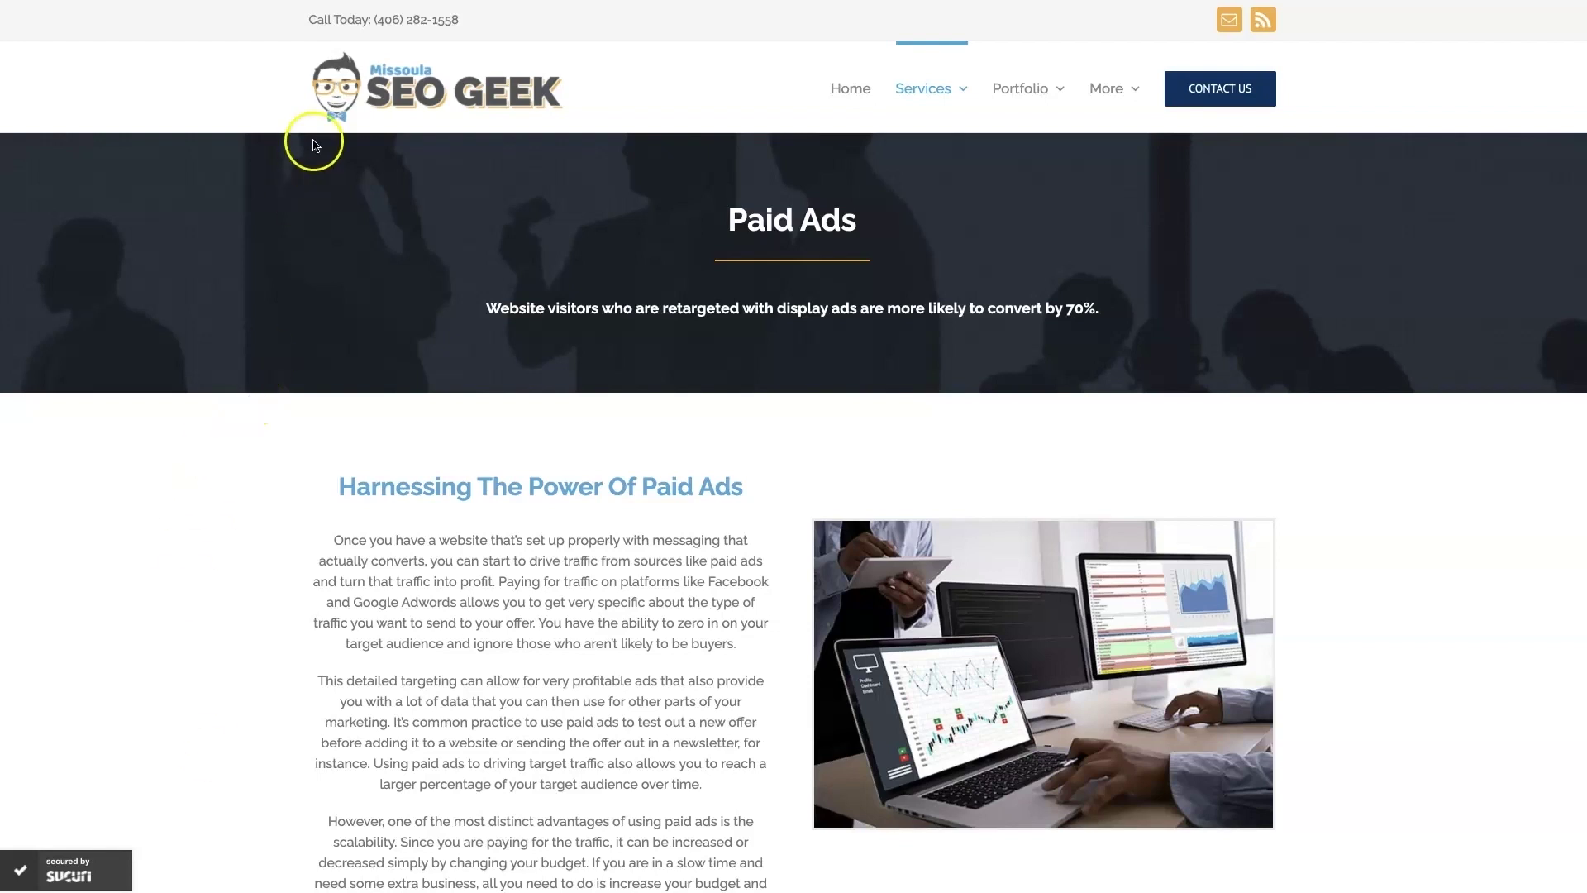
left_click(1438, 559)
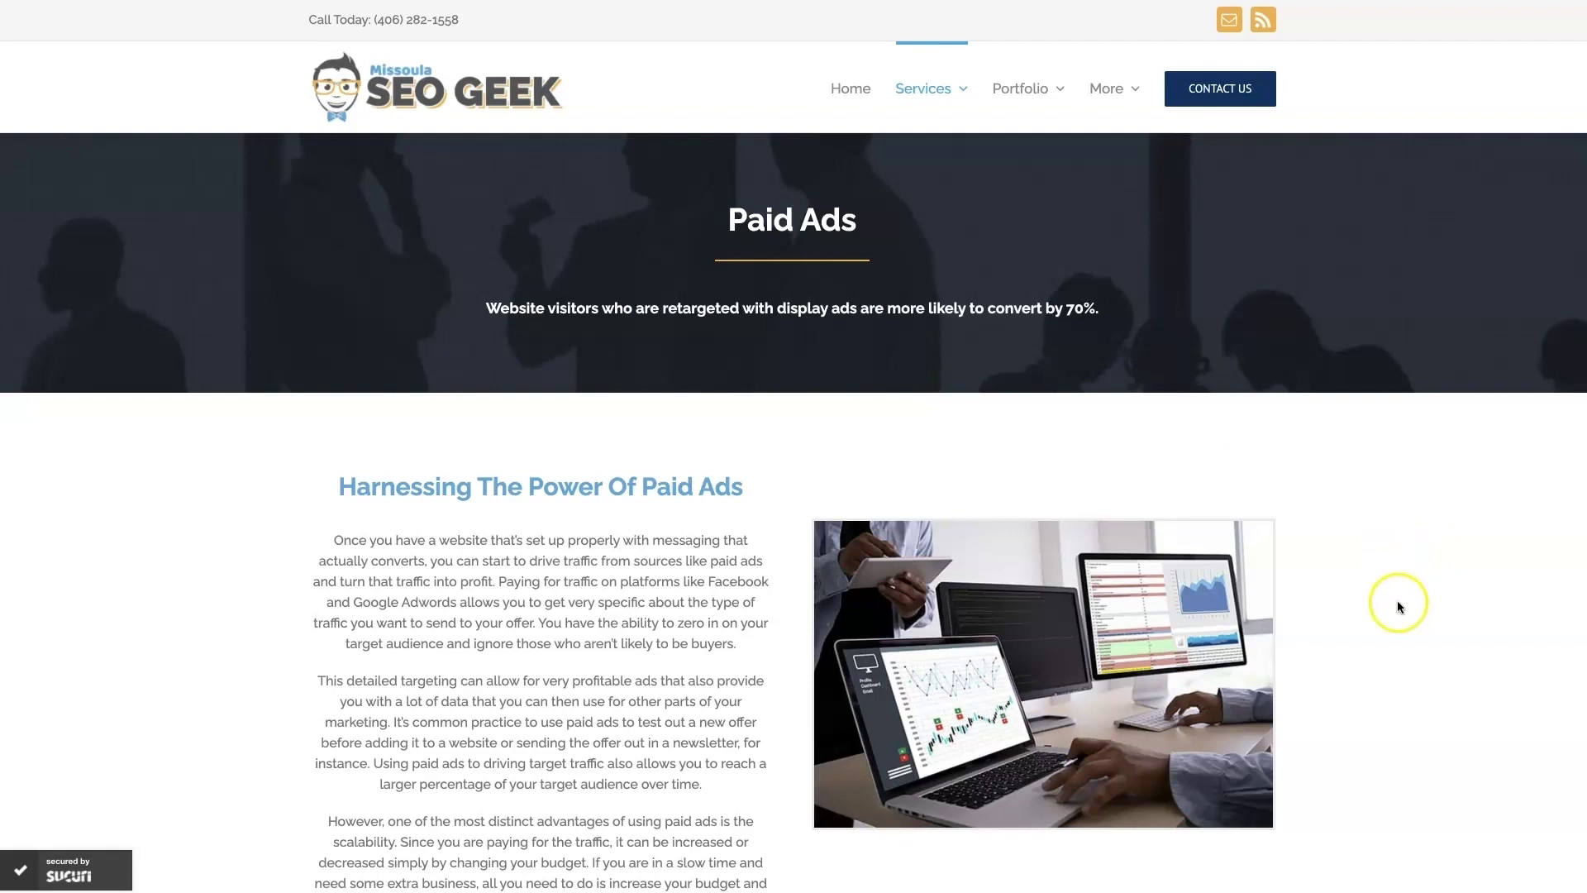
scroll(1407, 613, "down", 20)
scroll(1407, 616, "down", 1)
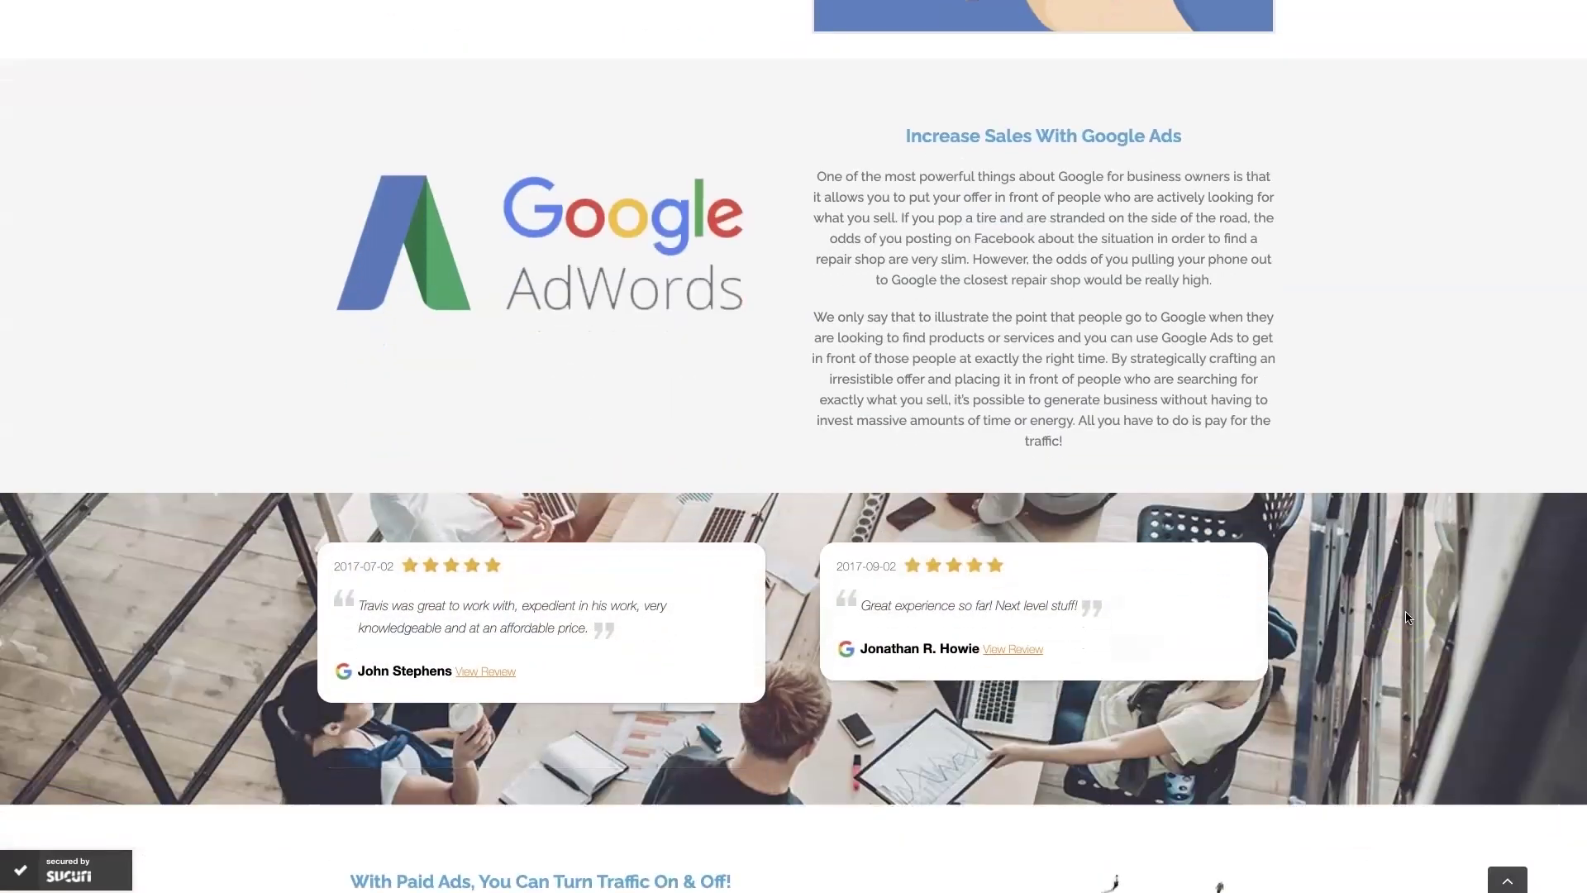
scroll(1407, 616, "up", 1)
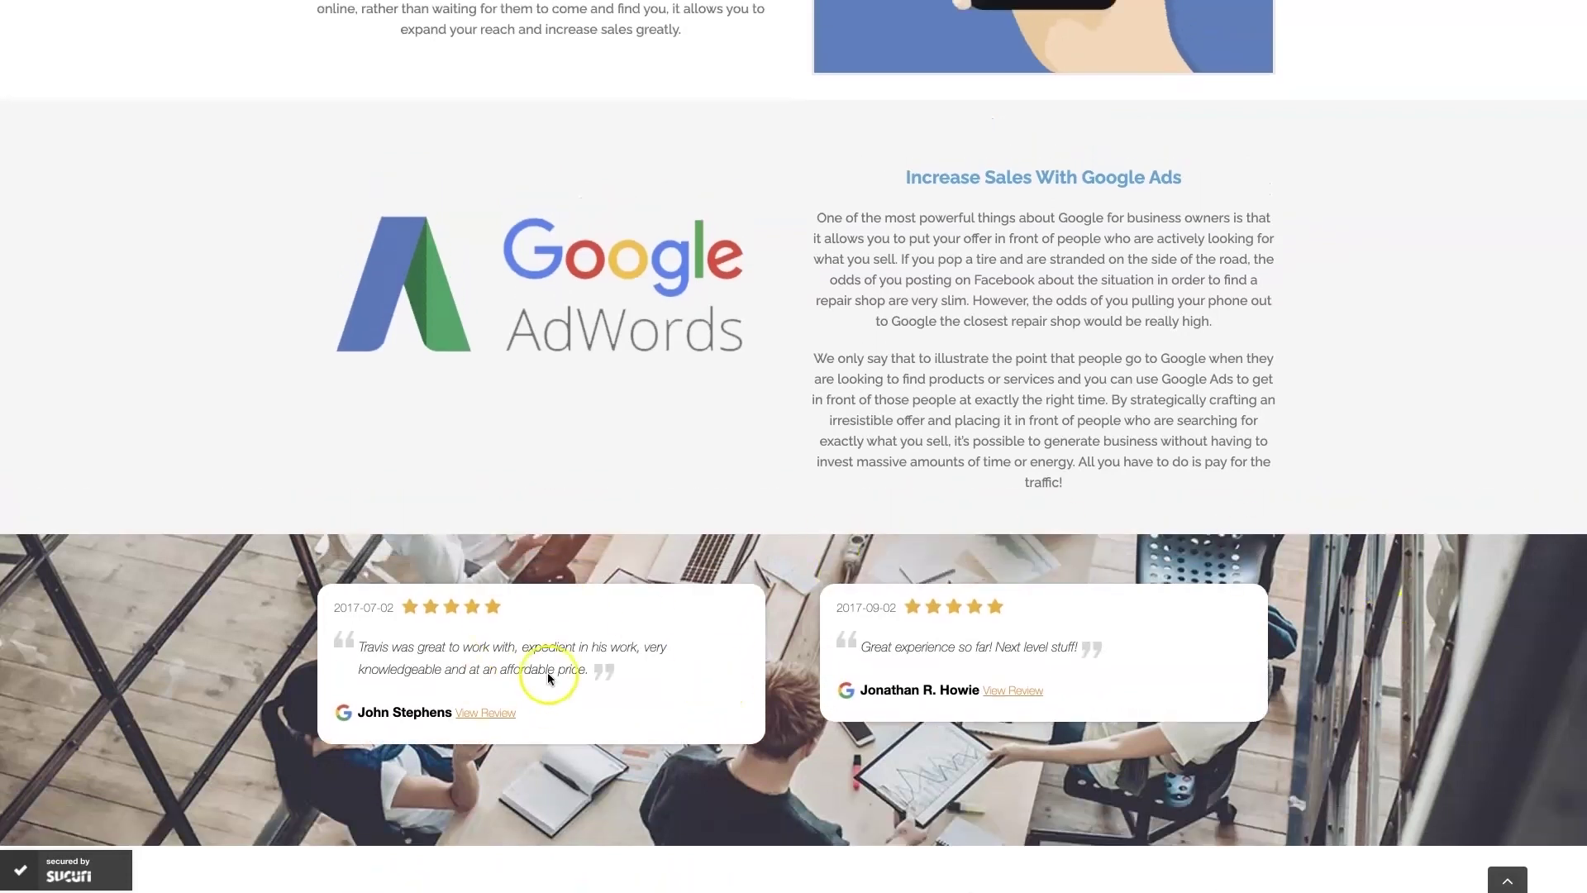